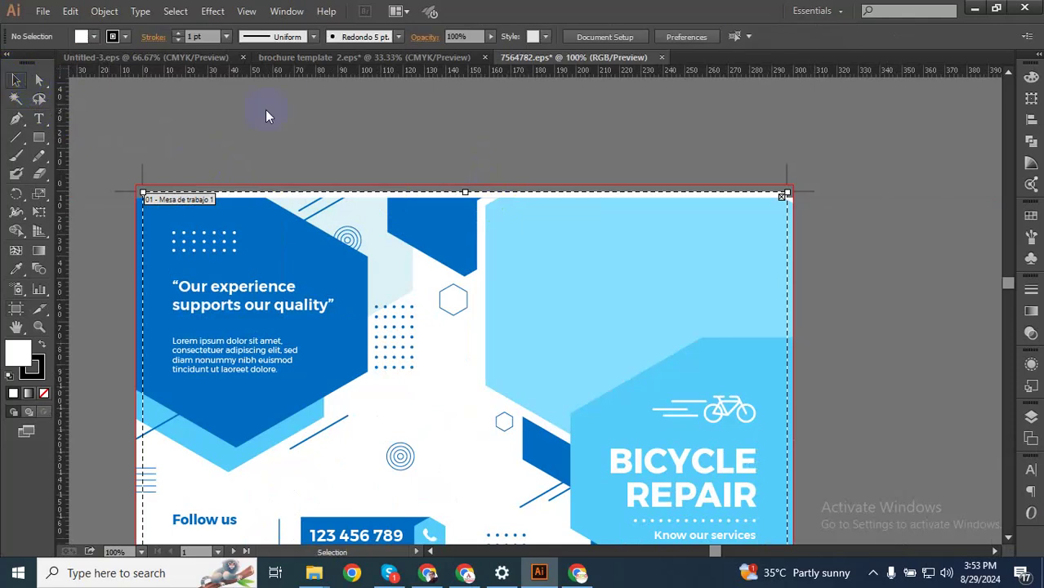
- Select and copy the eposly logo image in the Untitled-3.eps document
{"action": "scroll", "coordinate": [531, 159], "scroll_direction": "down", "scroll_amount": 3}
{"action": "scroll", "coordinate": [648, 190], "scroll_direction": "up", "scroll_amount": 1}
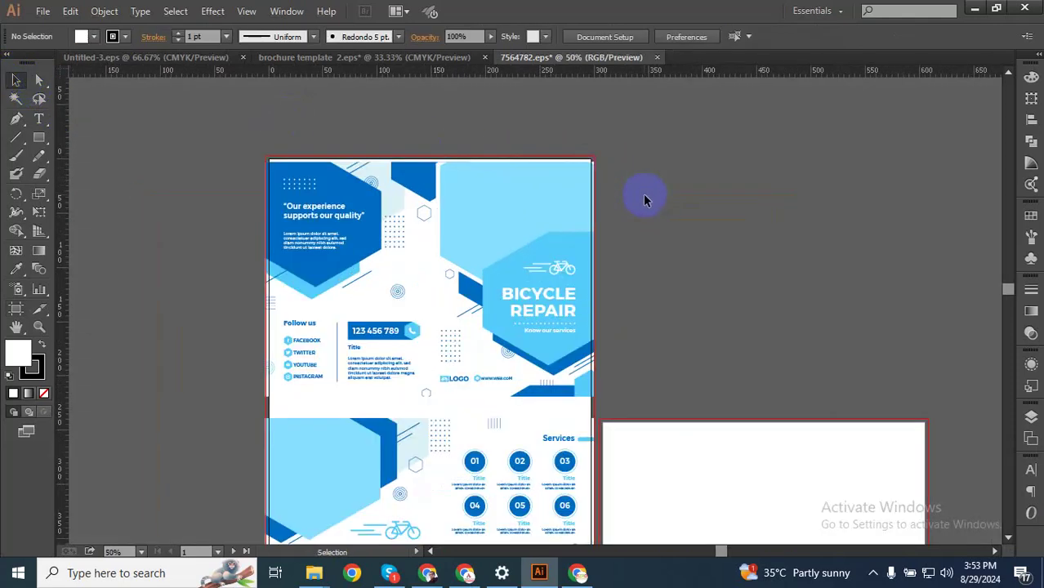
{"action": "left_click_drag", "start_coordinate": [663, 270], "coordinate": [689, 223]}
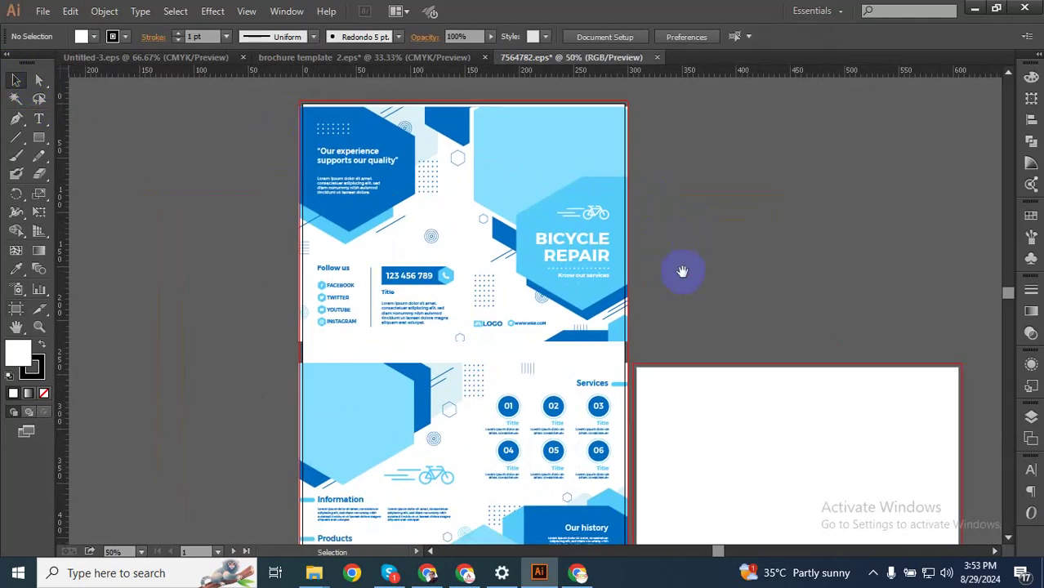
{"action": "left_click_drag", "start_coordinate": [681, 271], "coordinate": [684, 256]}
{"action": "scroll", "coordinate": [654, 290], "scroll_direction": "up", "scroll_amount": 3}
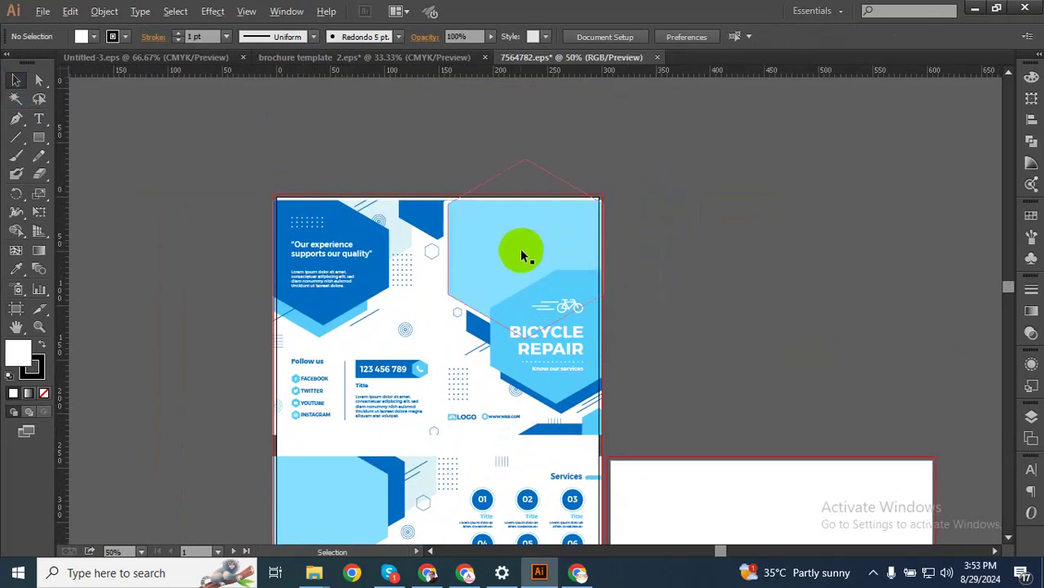
{"action": "scroll", "coordinate": [525, 249], "scroll_direction": "up", "scroll_amount": 2}
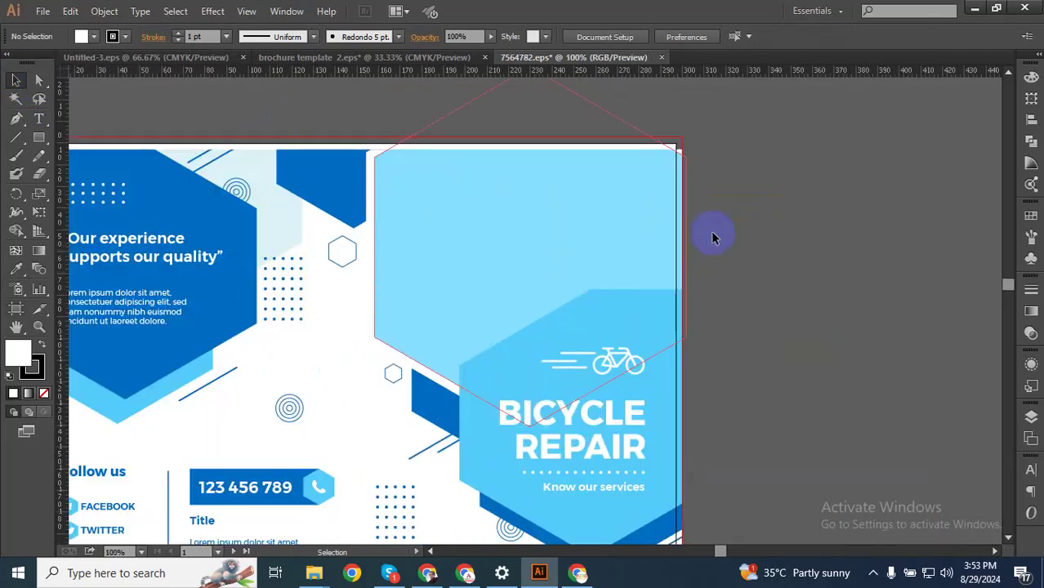
{"action": "left_click", "coordinate": [135, 57]}
{"action": "left_click", "coordinate": [348, 192]}
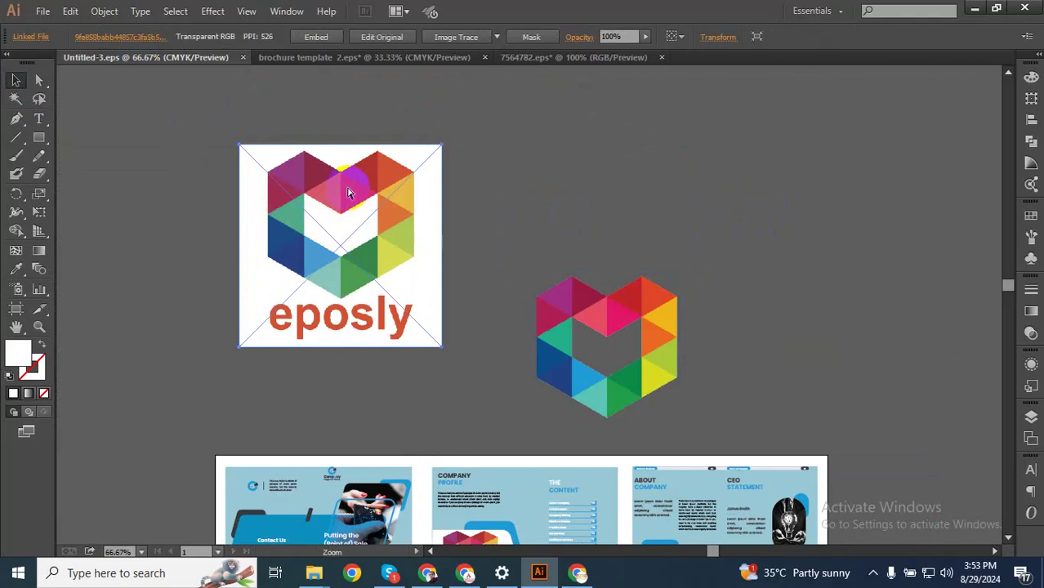
- Close the brochure template 2.eps document without saving its changes
{"action": "left_click", "coordinate": [394, 59]}
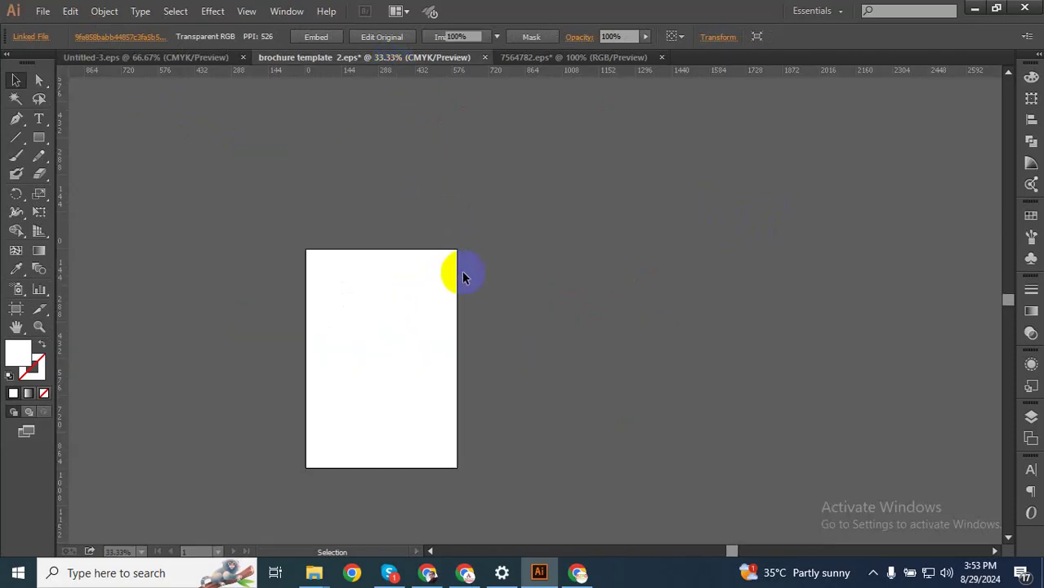
{"action": "left_click", "coordinate": [484, 57]}
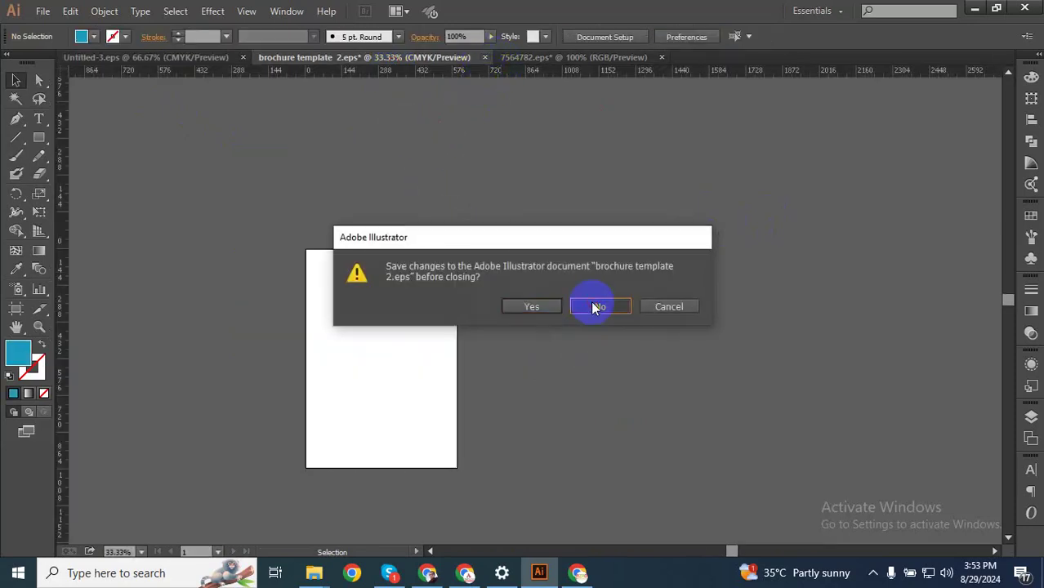
{"action": "left_click", "coordinate": [597, 307]}
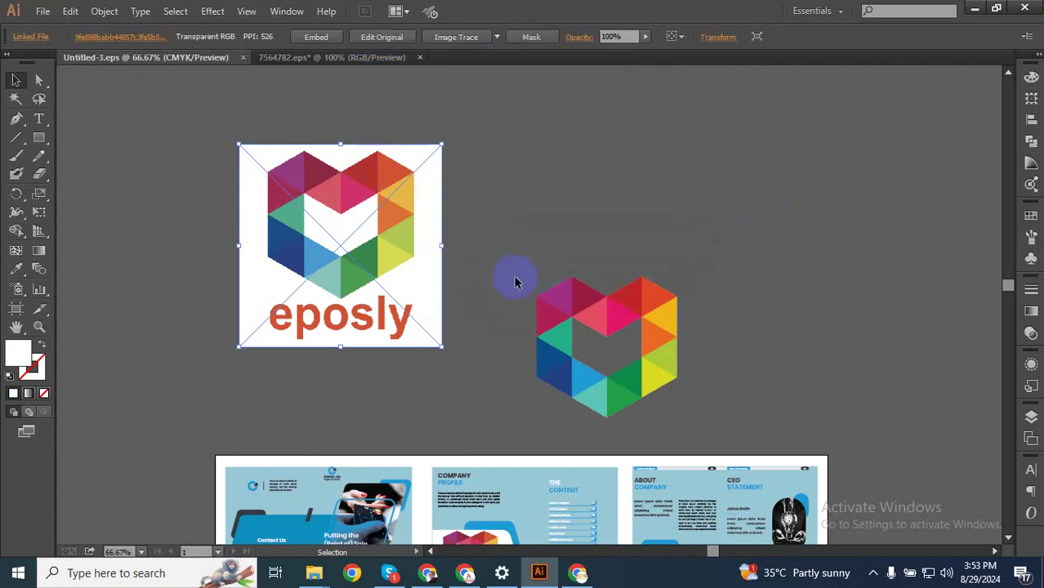
- Return to the 7564782.eps brochure and select the cover artwork containing the bicycle icon
{"action": "left_click", "coordinate": [355, 57]}
{"action": "left_click_drag", "start_coordinate": [640, 275], "coordinate": [775, 237]}
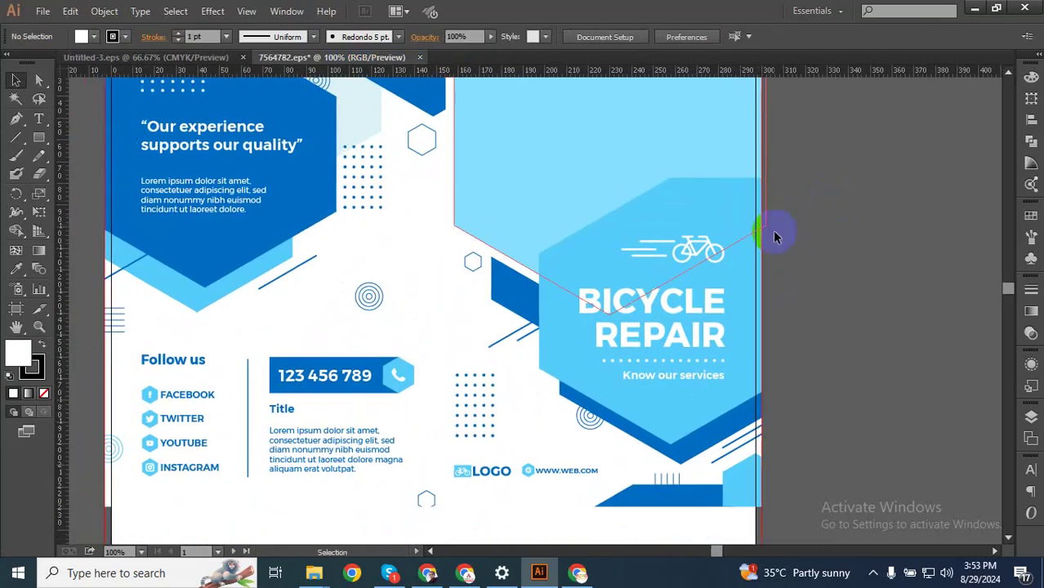
{"action": "scroll", "coordinate": [760, 278], "scroll_direction": "down", "scroll_amount": 2}
{"action": "left_click_drag", "start_coordinate": [812, 265], "coordinate": [681, 242]}
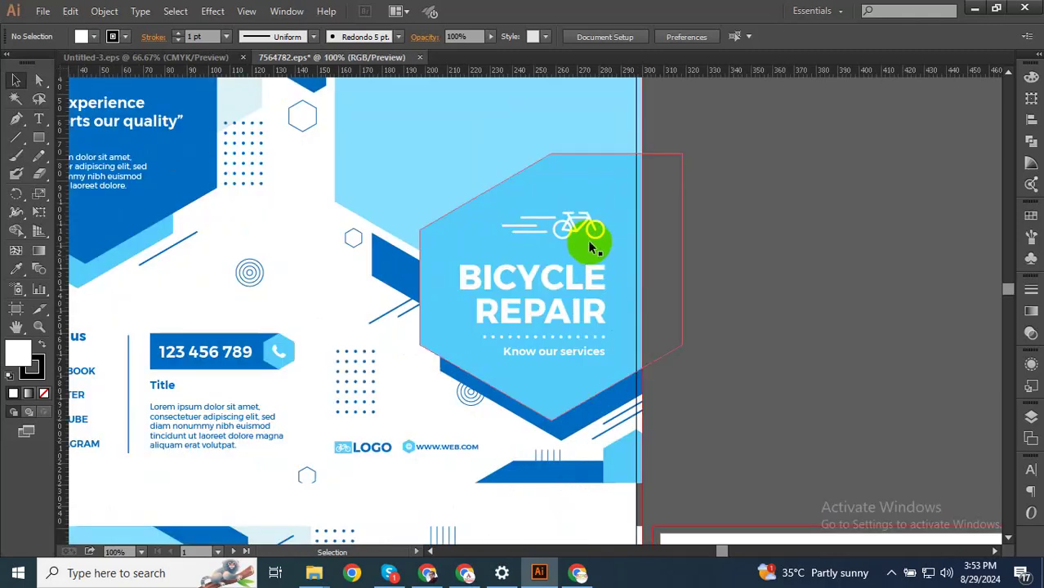
{"action": "scroll", "coordinate": [609, 266], "scroll_direction": "up", "scroll_amount": 2}
{"action": "left_click", "coordinate": [565, 227]}
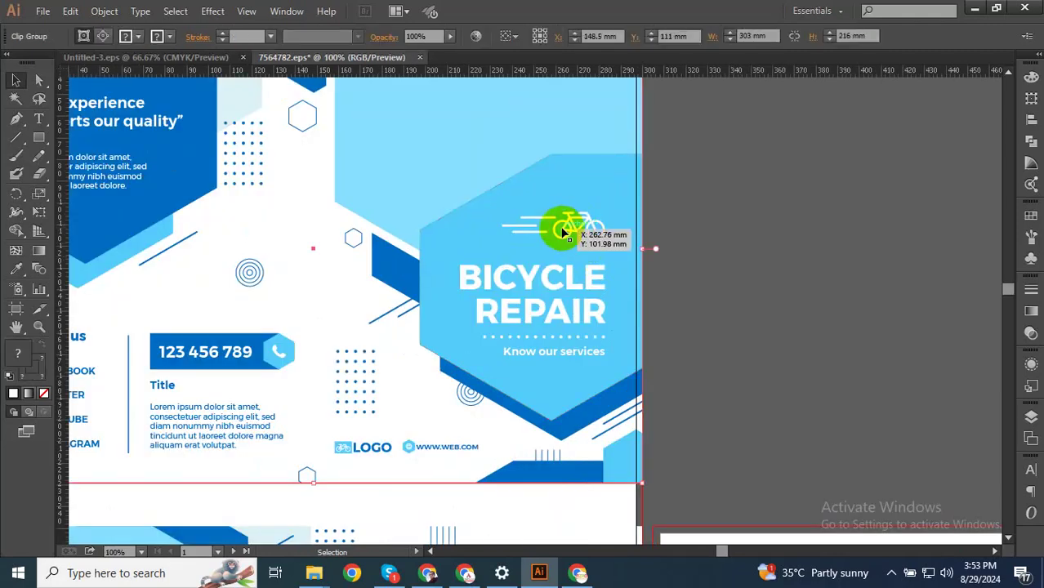
{"action": "key", "text": "ctrl+shift+a"}
{"action": "left_click", "coordinate": [559, 232]}
{"action": "double_click", "coordinate": [560, 233]}
{"action": "left_click", "coordinate": [559, 233]}
{"action": "left_click", "coordinate": [552, 266]}
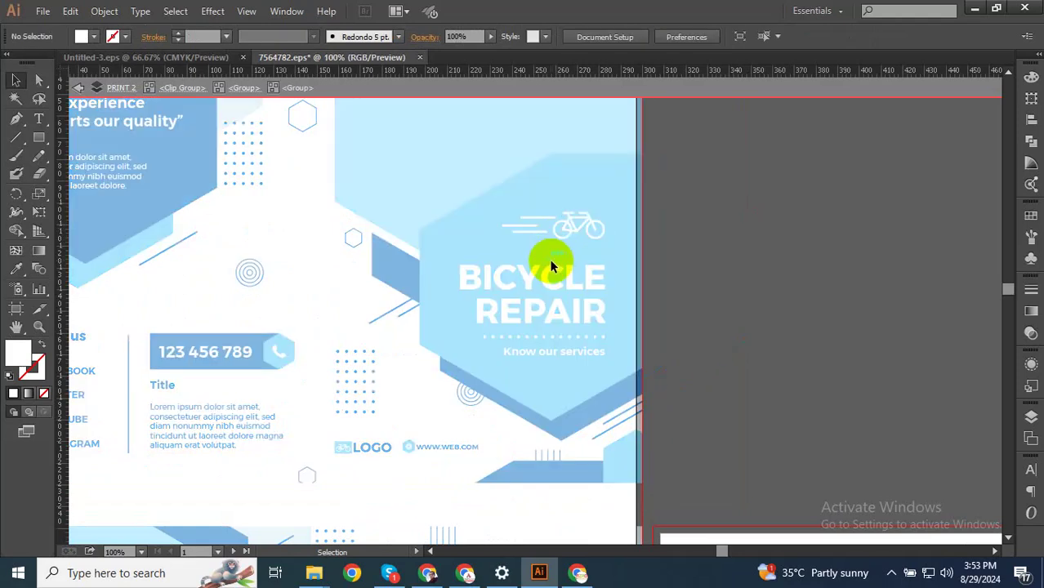
{"action": "left_click", "coordinate": [551, 232]}
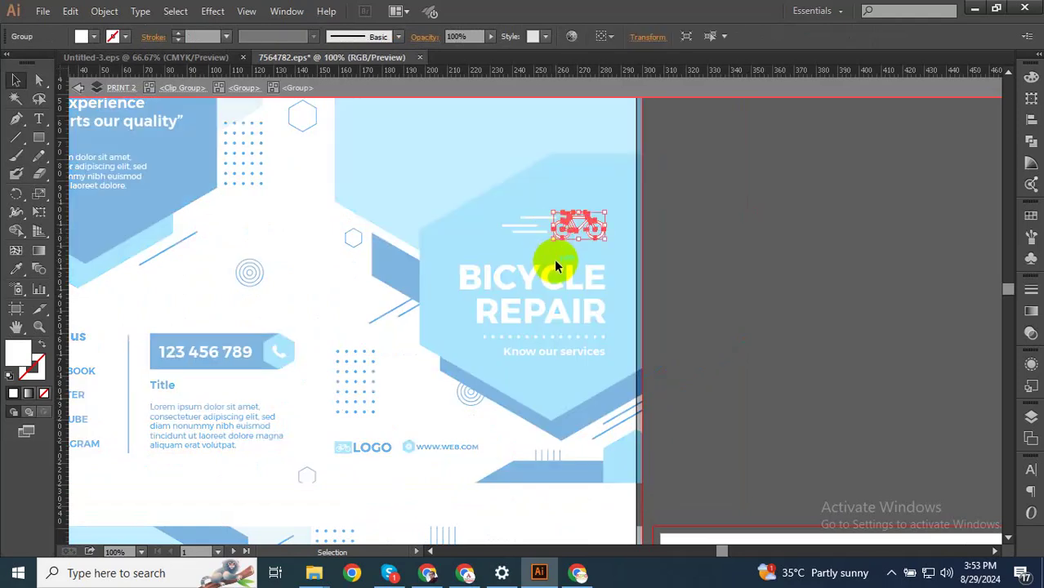
{"action": "key", "text": "Escape"}
- Isolate the cover's artwork group and delete the bicycle icon together with its speed lines
{"action": "left_click", "coordinate": [531, 234]}
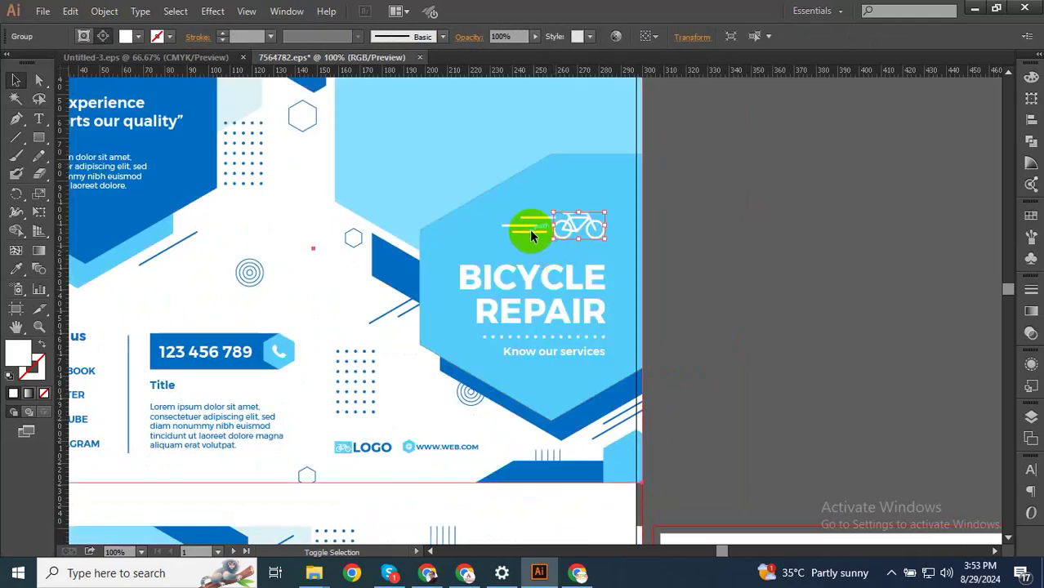
{"action": "double_click", "coordinate": [530, 228]}
{"action": "left_click", "coordinate": [530, 228]}
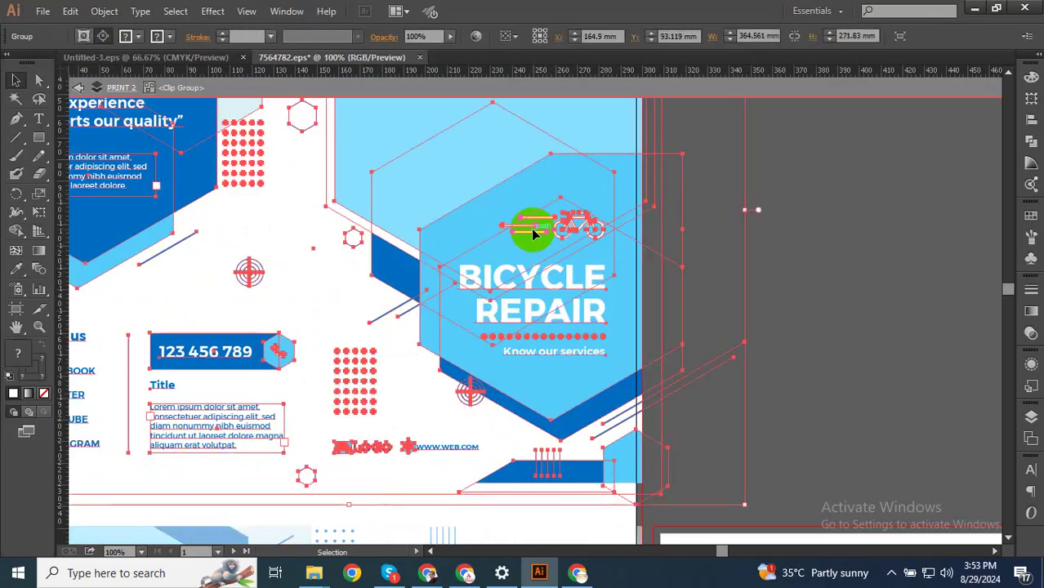
{"action": "double_click", "coordinate": [596, 181]}
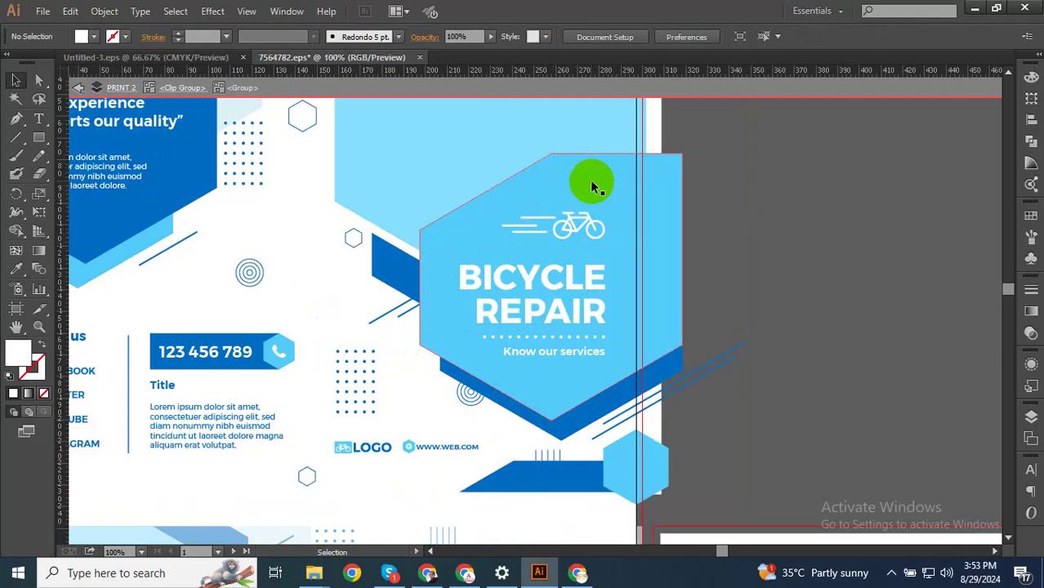
{"action": "left_click", "coordinate": [572, 221]}
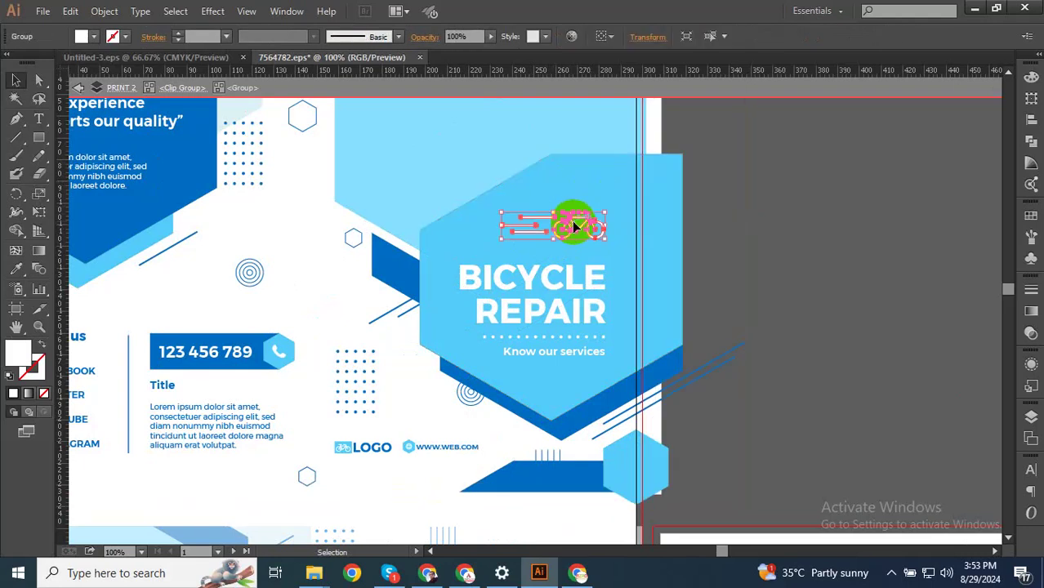
{"action": "key", "text": "Delete"}
- Delete the cover's BICYCLE REPAIR title, the dotted line and the "Know our services" tagline
{"action": "left_click", "coordinate": [547, 299]}
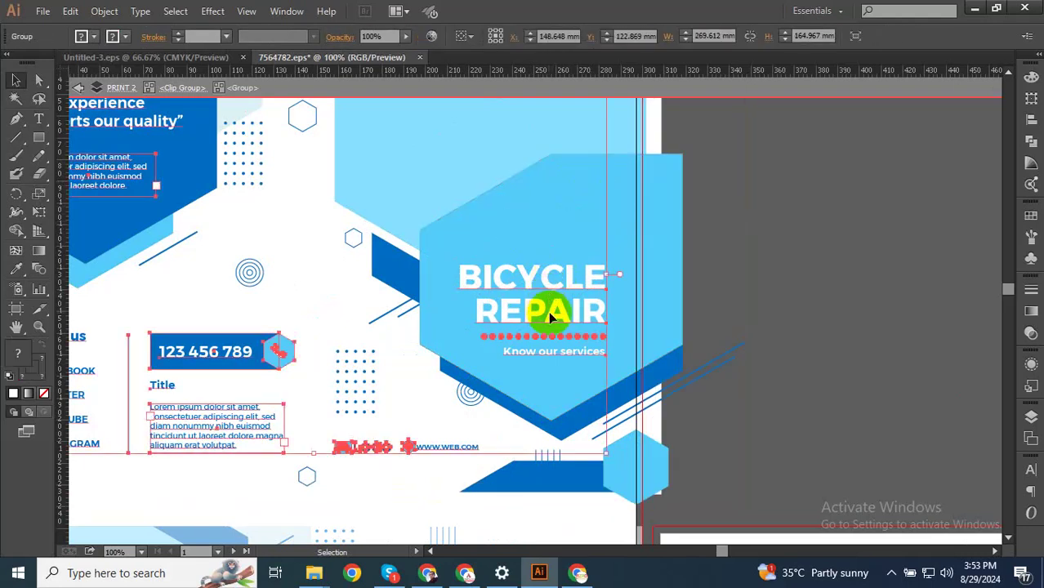
{"action": "double_click", "coordinate": [548, 311]}
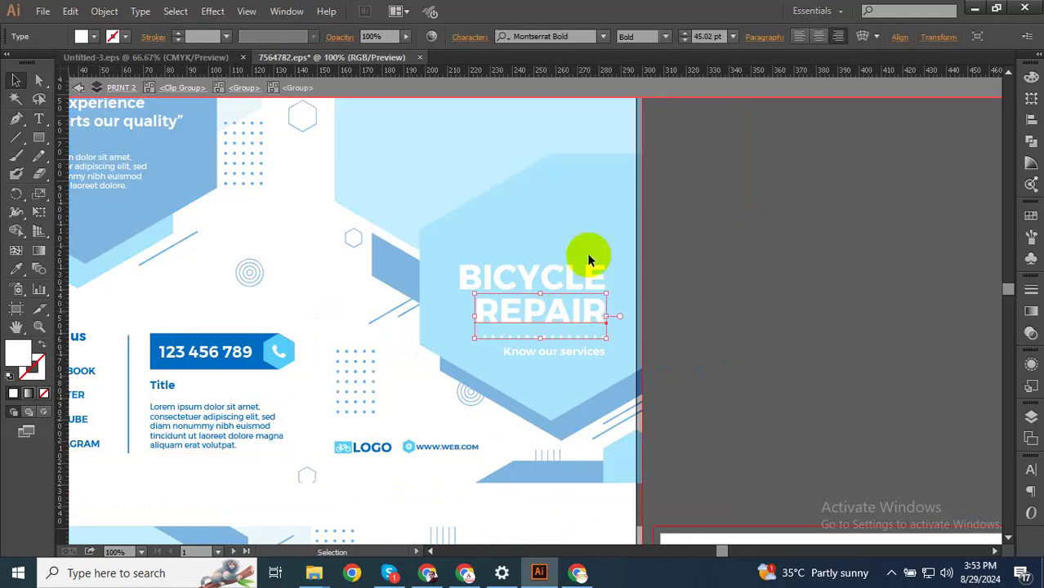
{"action": "key", "text": "Delete"}
{"action": "key", "text": "ctrl+a"}
{"action": "key", "text": "Delete"}
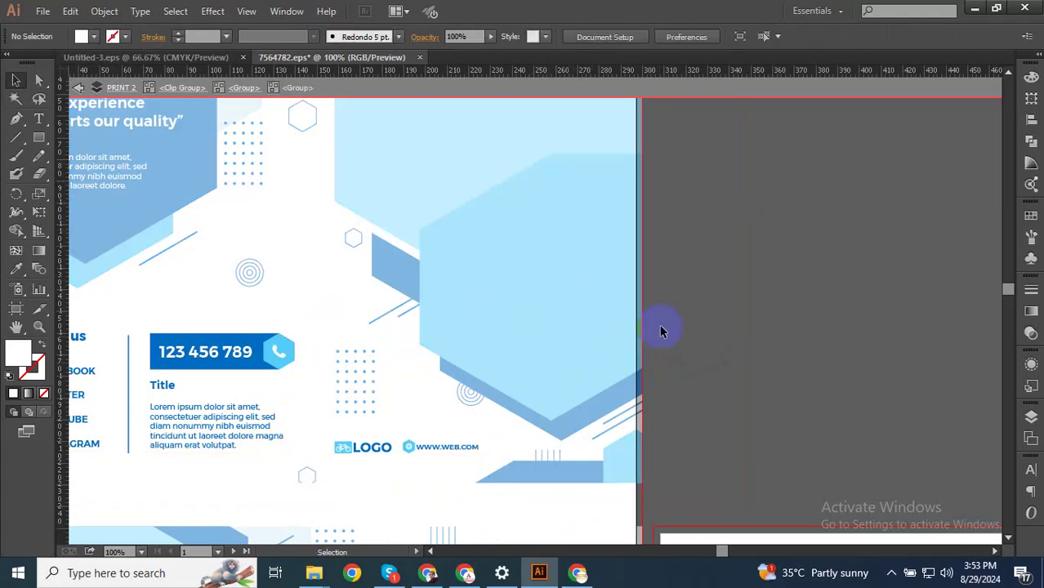
- Isolate the empty light-blue hexagon on the cover and paste the eposly logo over it
{"action": "double_click", "coordinate": [485, 230]}
{"action": "double_click", "coordinate": [488, 228]}
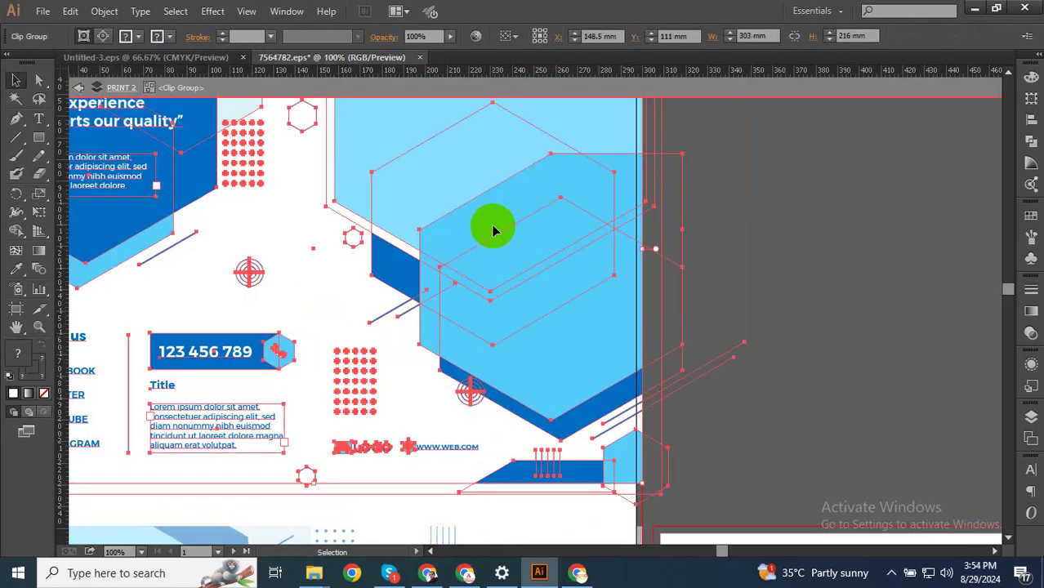
{"action": "double_click", "coordinate": [624, 183]}
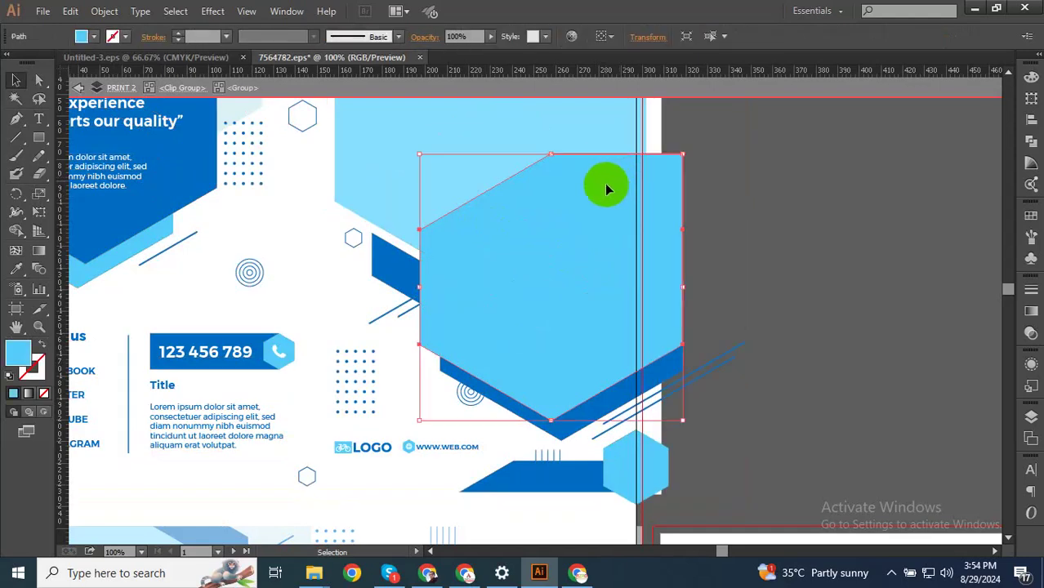
{"action": "double_click", "coordinate": [606, 189]}
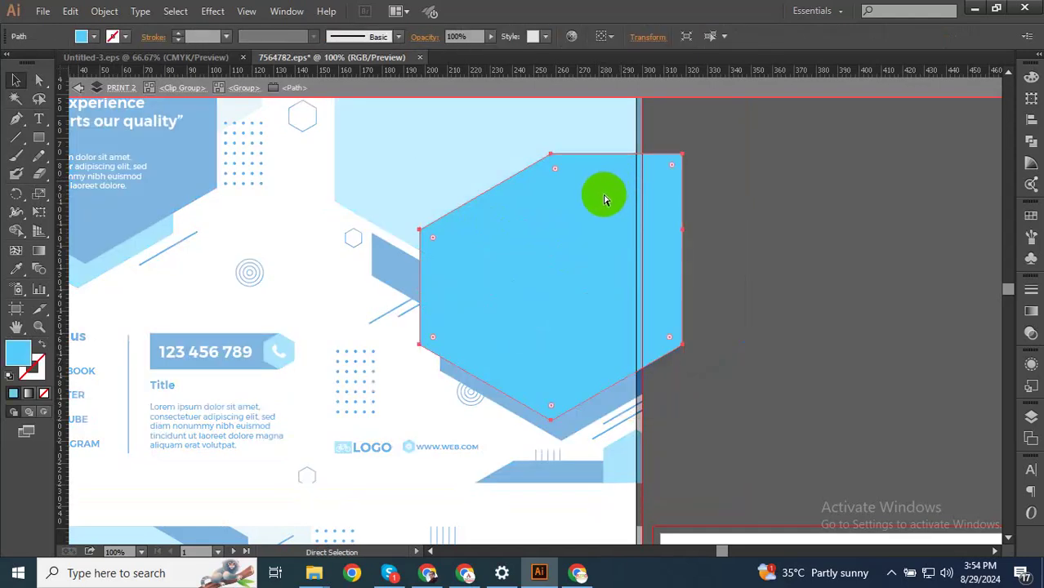
{"action": "left_click", "coordinate": [642, 320]}
{"action": "scroll", "coordinate": [654, 320], "scroll_direction": "down", "scroll_amount": 1}
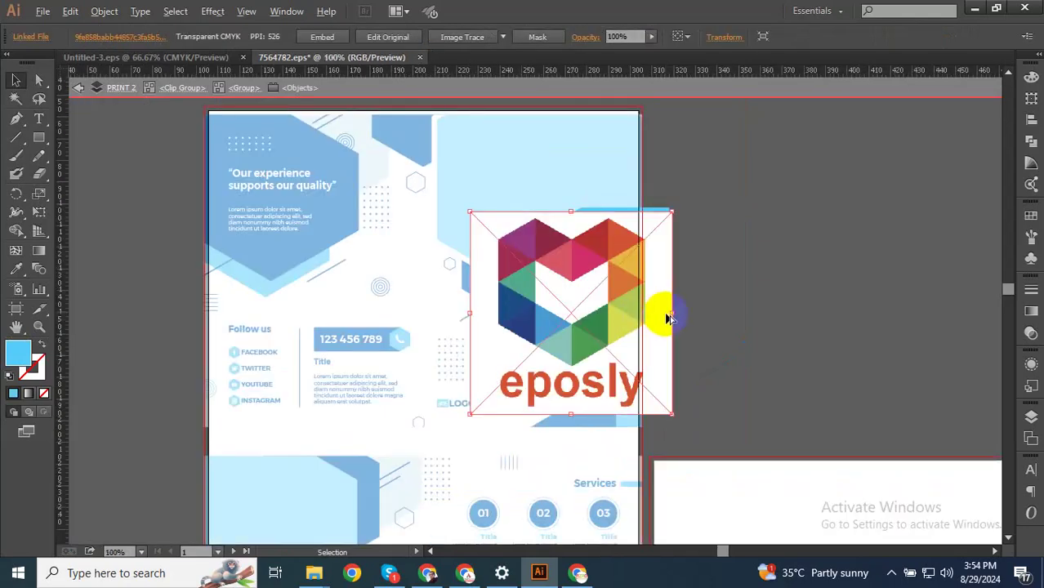
- Scale the pasted eposly logo down and centre it on the cover's hexagon
{"action": "scroll", "coordinate": [668, 319], "scroll_direction": "up", "scroll_amount": 1}
{"action": "left_click_drag", "start_coordinate": [674, 256], "coordinate": [690, 240]}
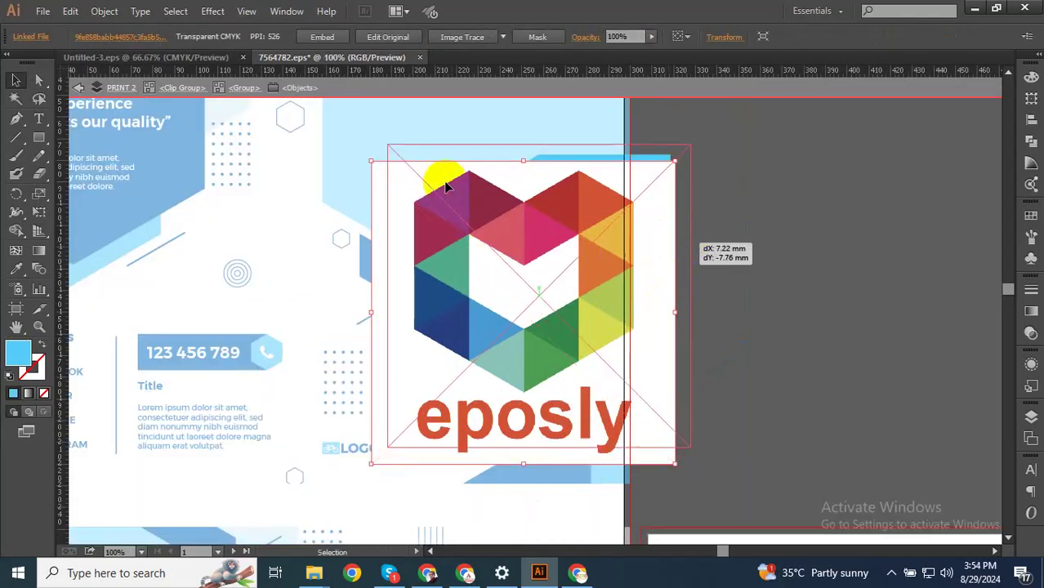
{"action": "left_click_drag", "start_coordinate": [389, 146], "coordinate": [443, 205]}
{"action": "left_click_drag", "start_coordinate": [482, 240], "coordinate": [491, 215]}
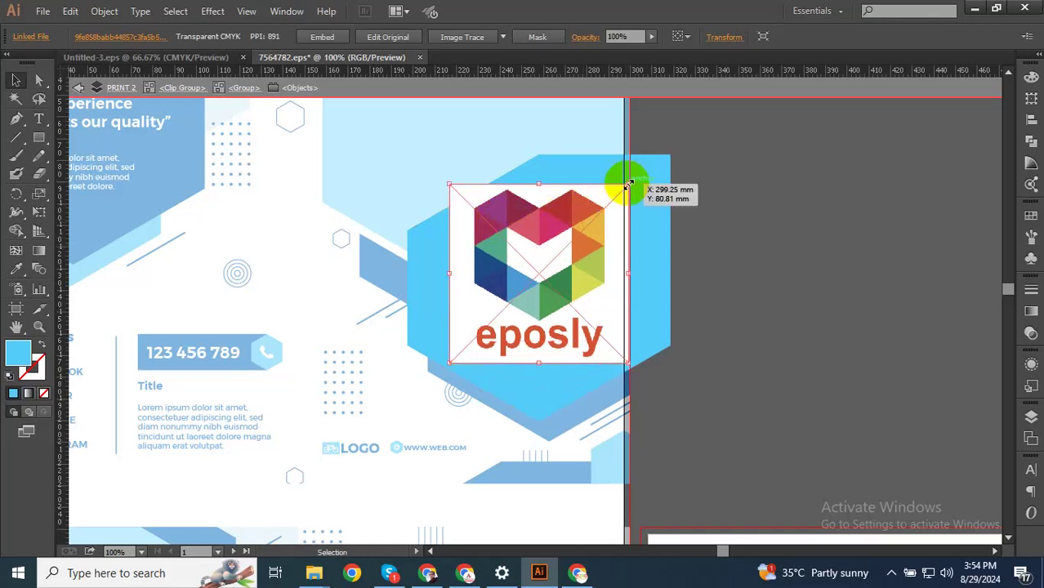
- Fill the hexagon behind the logo with white sampled from the page background, and leave isolation mode
{"action": "left_click", "coordinate": [571, 163]}
{"action": "left_click", "coordinate": [15, 268]}
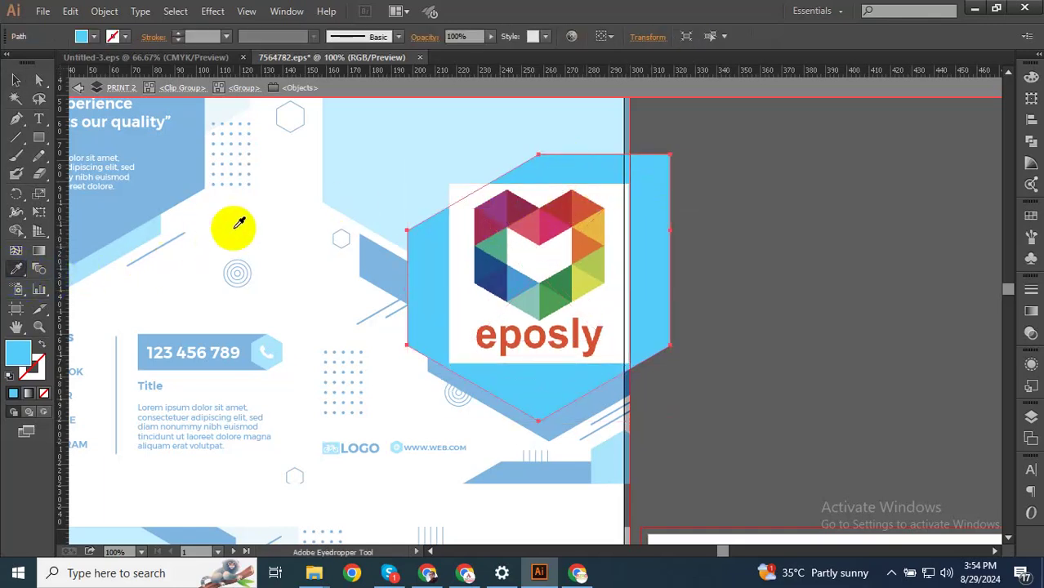
{"action": "left_click", "coordinate": [232, 226]}
{"action": "left_click", "coordinate": [15, 80]}
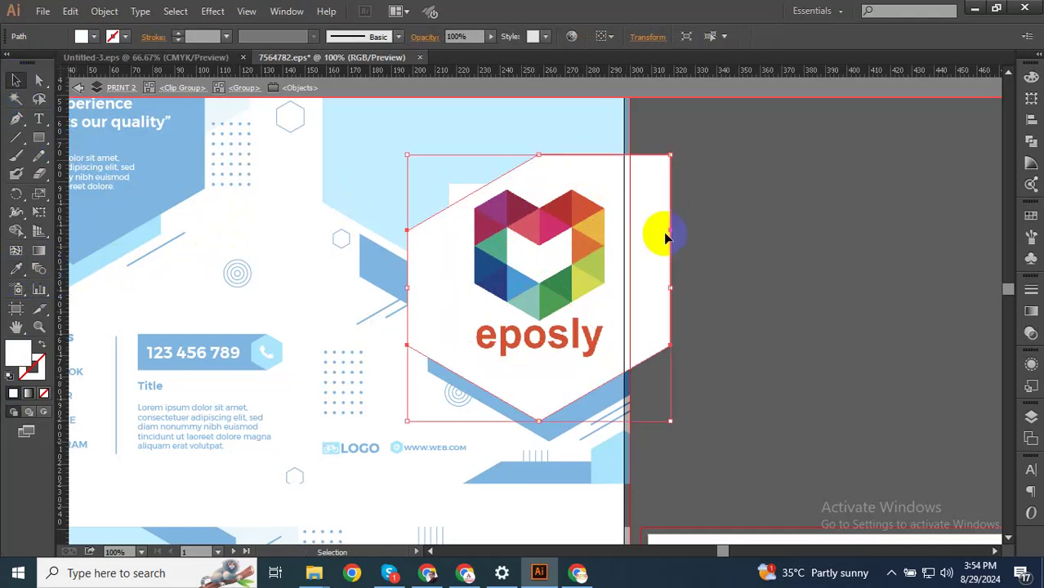
{"action": "double_click", "coordinate": [744, 237]}
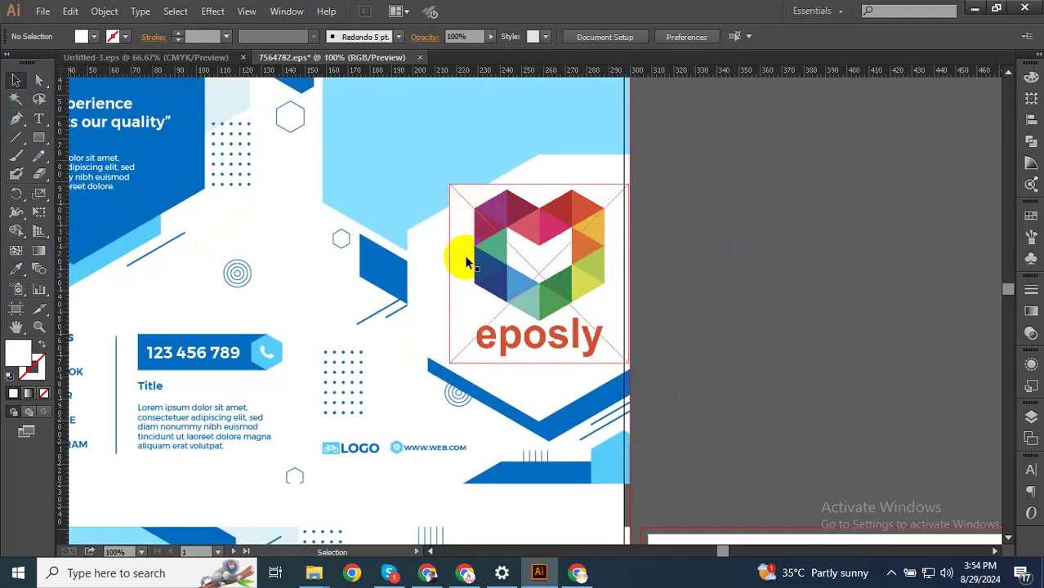
- Isolate the cover group again and duplicate the white hexagon in place on top of the logo
{"action": "double_click", "coordinate": [421, 261]}
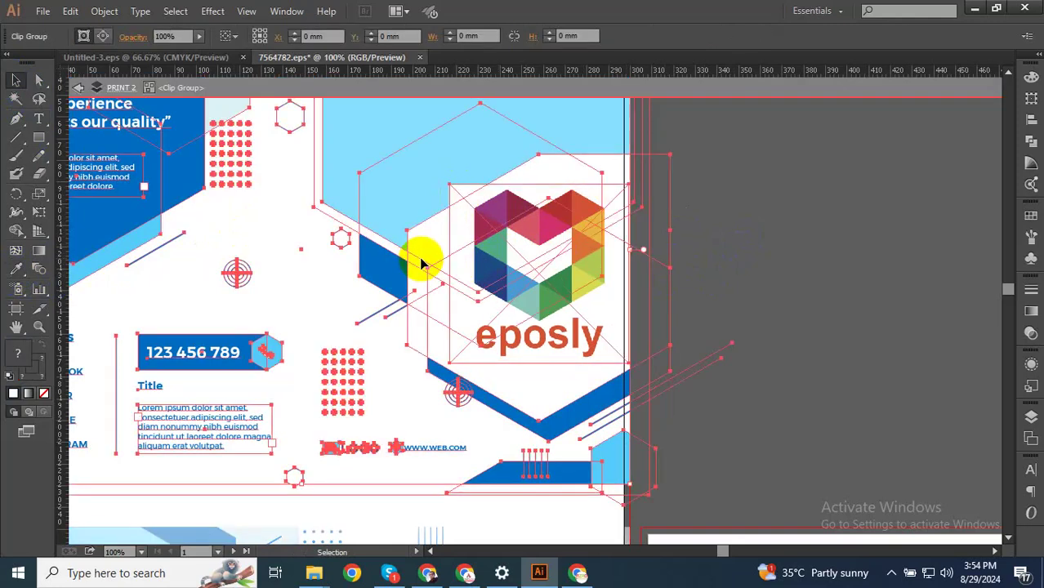
{"action": "double_click", "coordinate": [418, 254]}
{"action": "left_click", "coordinate": [509, 237]}
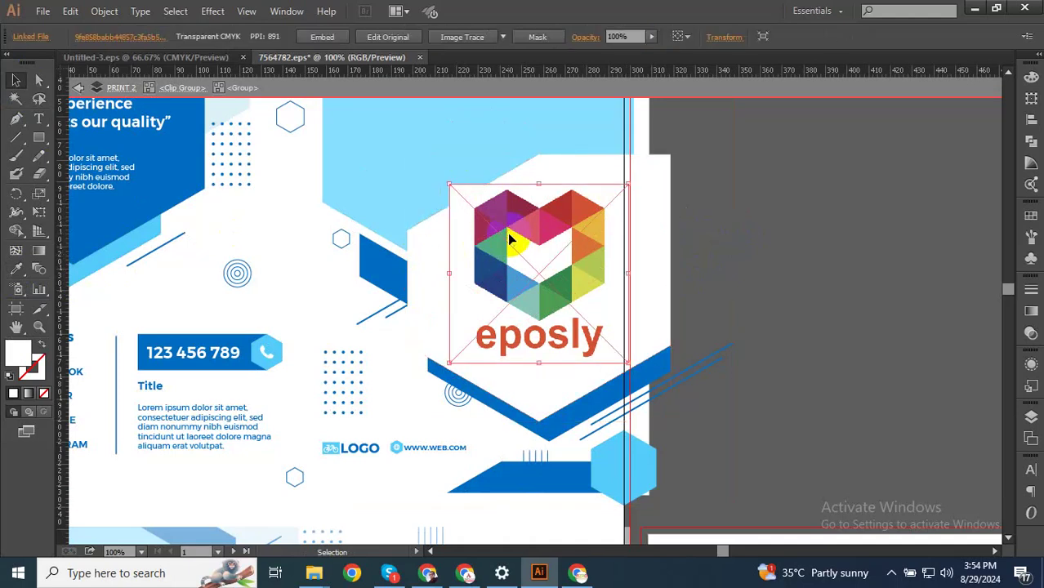
{"action": "left_click", "coordinate": [585, 172]}
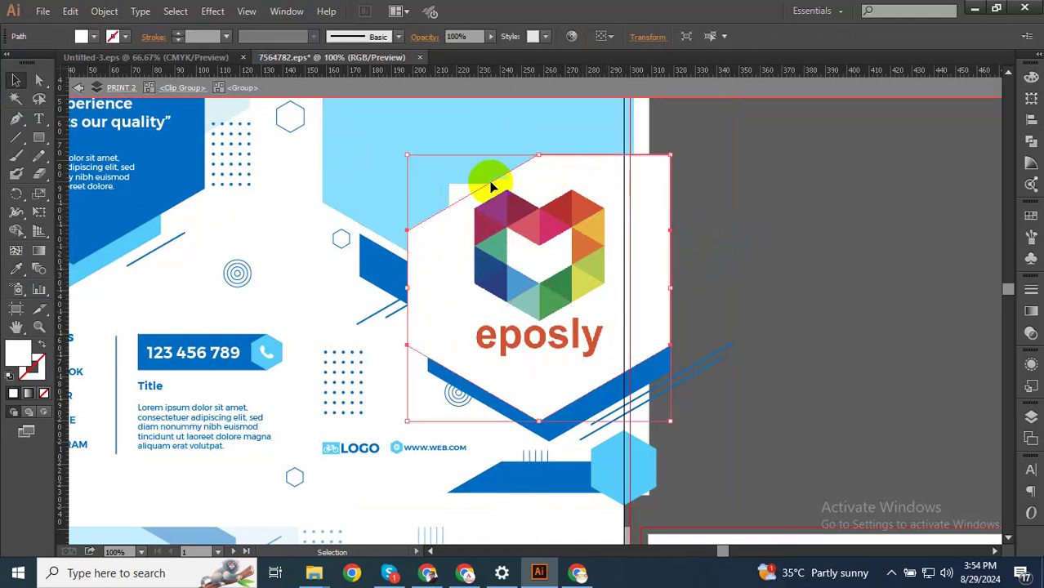
{"action": "left_click", "coordinate": [105, 11]}
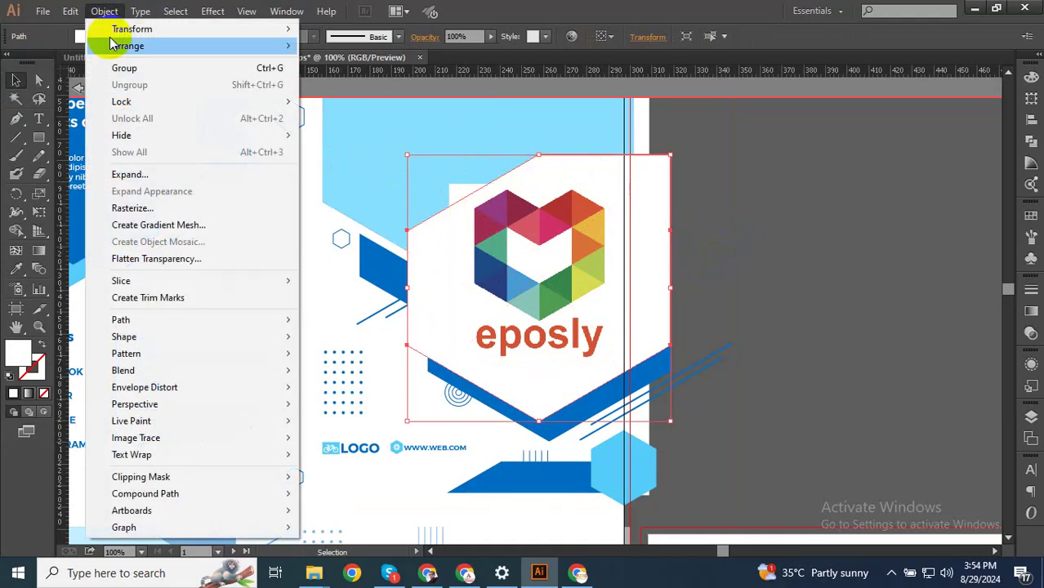
{"action": "left_click", "coordinate": [71, 12]}
{"action": "left_click", "coordinate": [105, 85]}
{"action": "left_click", "coordinate": [70, 12]}
{"action": "left_click", "coordinate": [114, 135]}
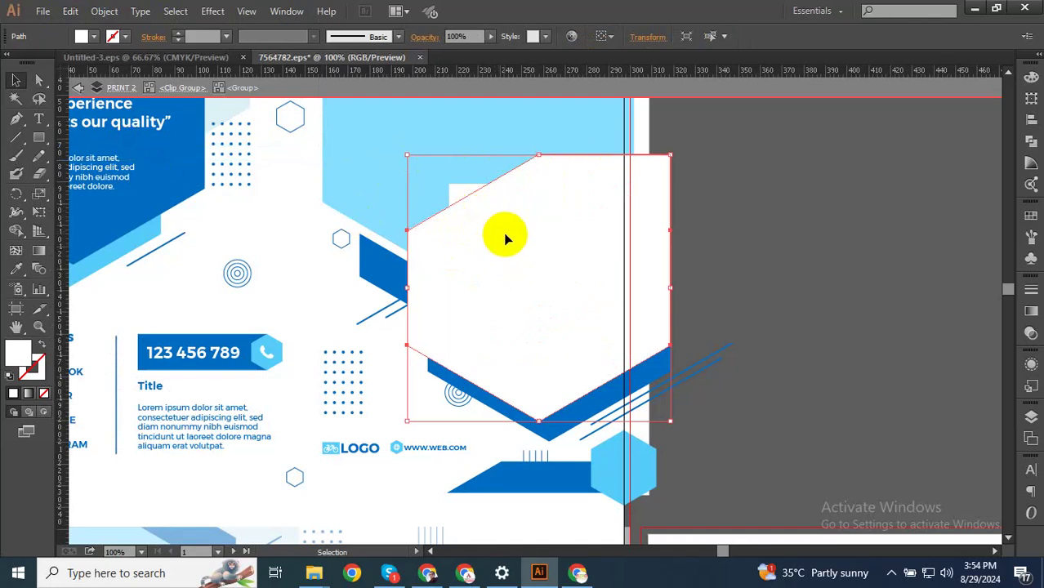
- Shift the duplicate hexagon aside to reach the logo, select both, and make a clipping mask
{"action": "left_click_drag", "start_coordinate": [733, 245], "coordinate": [570, 324]}
{"action": "left_click_drag", "start_coordinate": [601, 280], "coordinate": [658, 280]}
{"action": "left_click", "coordinate": [489, 216], "text": "shift"}
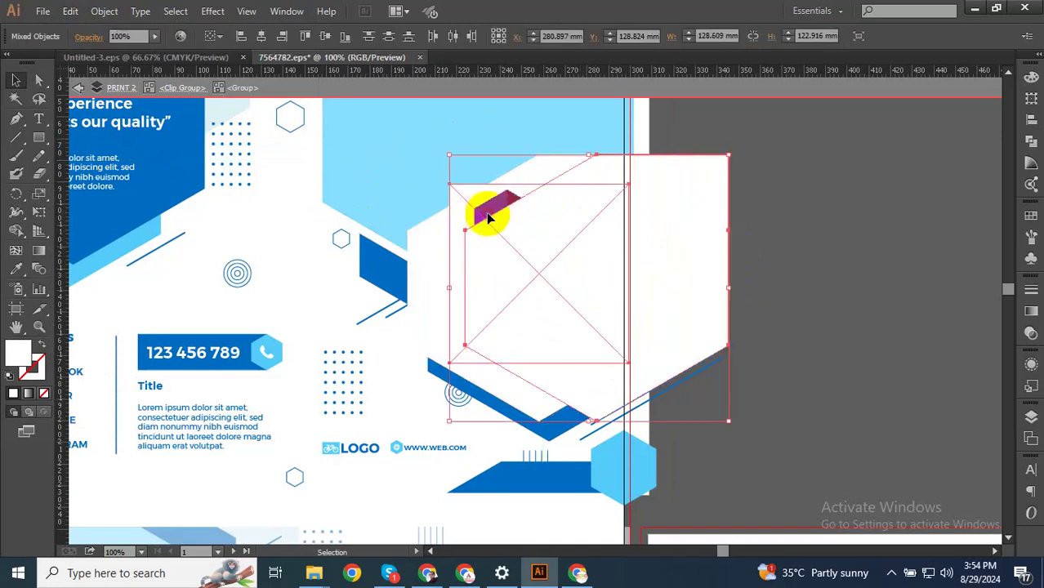
{"action": "right_click", "coordinate": [488, 216]}
{"action": "left_click", "coordinate": [543, 250]}
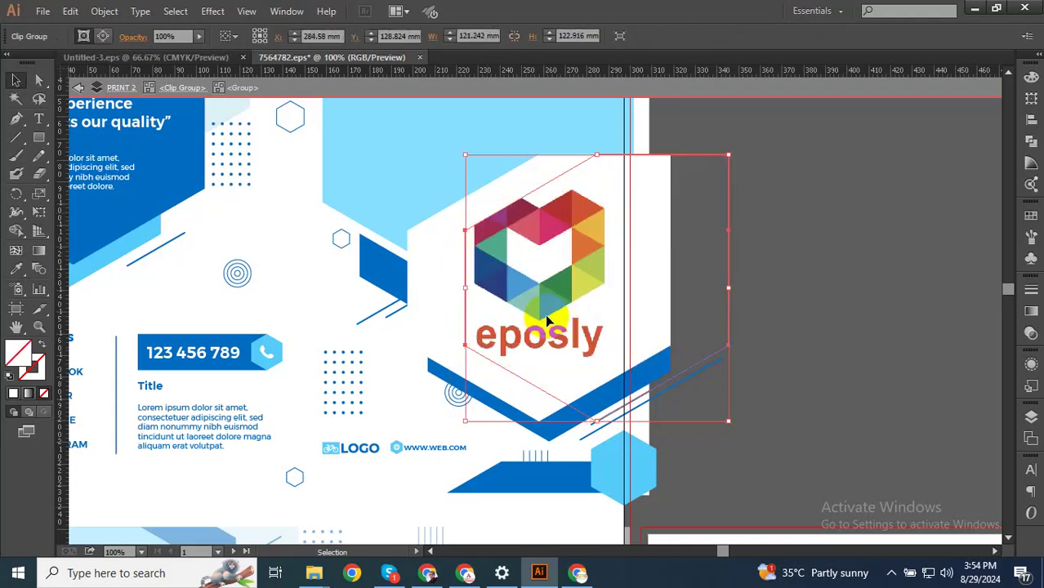
- Isolate the logo's clip group and move its clipping hexagon back over the cover's white hexagon
{"action": "double_click", "coordinate": [508, 277]}
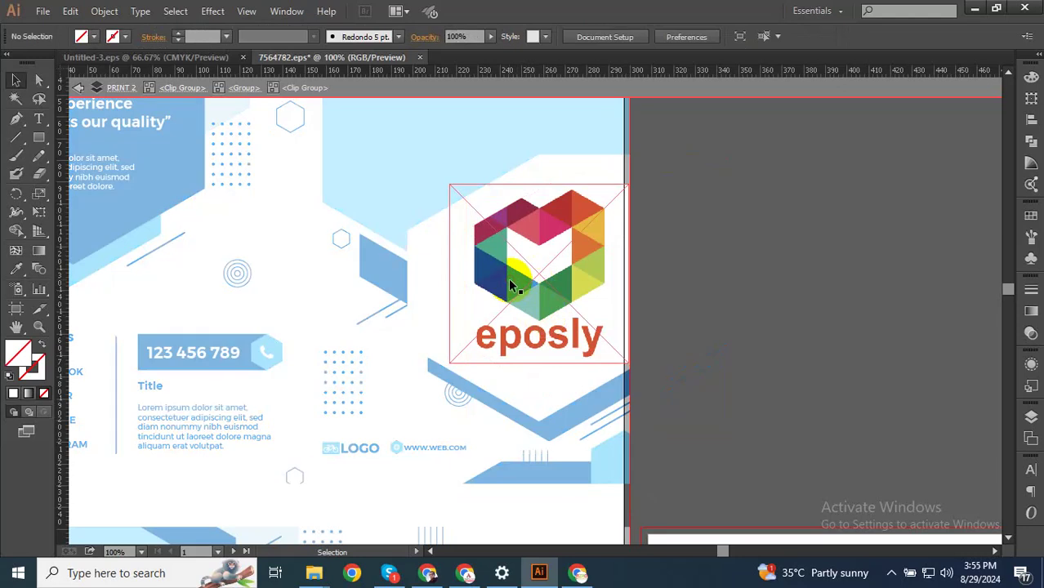
{"action": "left_click", "coordinate": [507, 208]}
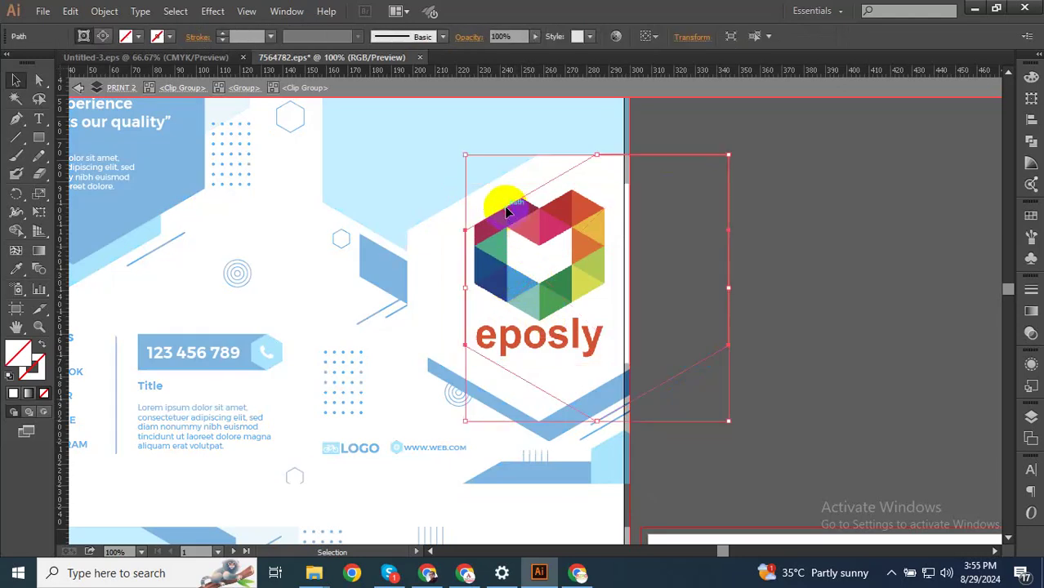
{"action": "left_click_drag", "start_coordinate": [551, 188], "coordinate": [490, 192]}
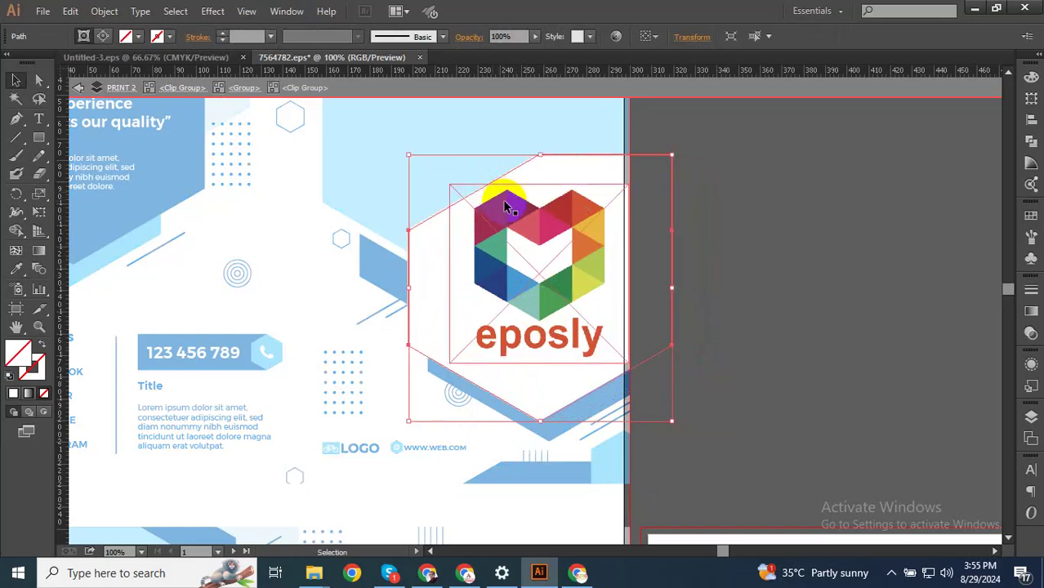
{"action": "left_click", "coordinate": [742, 233]}
- Enlarge the eposly logo inside the clip group, shift it slightly right to centre it, and leave isolation mode
{"action": "left_click", "coordinate": [547, 311]}
{"action": "scroll", "coordinate": [539, 319], "scroll_direction": "up", "scroll_amount": 2}
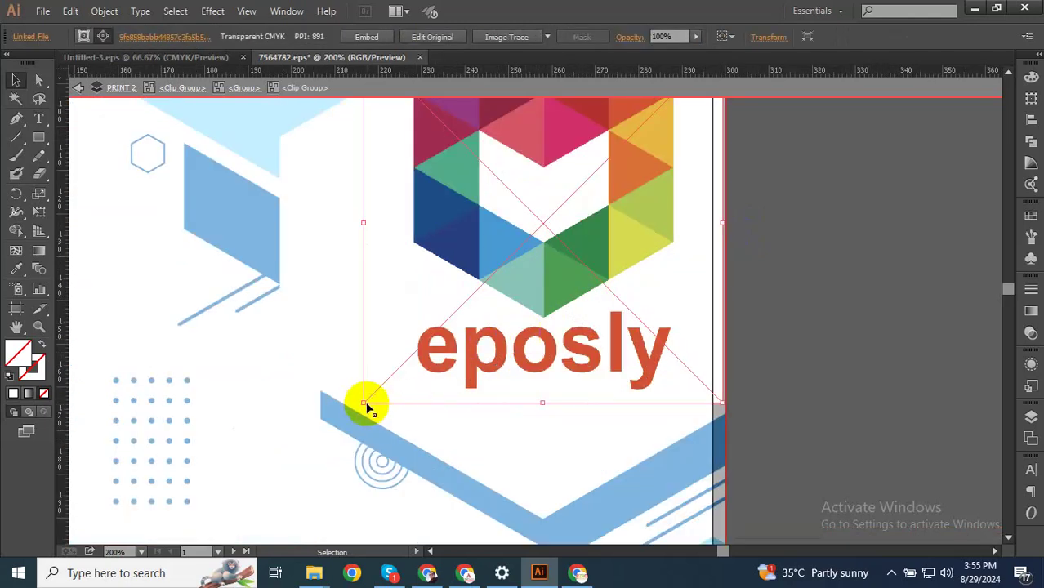
{"action": "left_click_drag", "start_coordinate": [362, 401], "coordinate": [322, 442]}
{"action": "scroll", "coordinate": [440, 427], "scroll_direction": "down", "scroll_amount": 2}
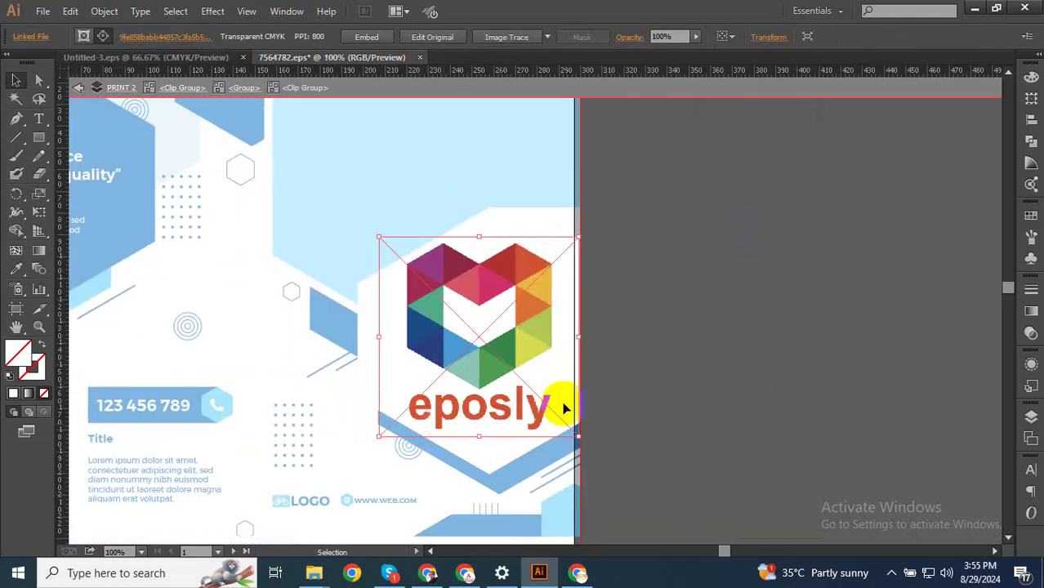
{"action": "left_click_drag", "start_coordinate": [501, 351], "coordinate": [512, 352]}
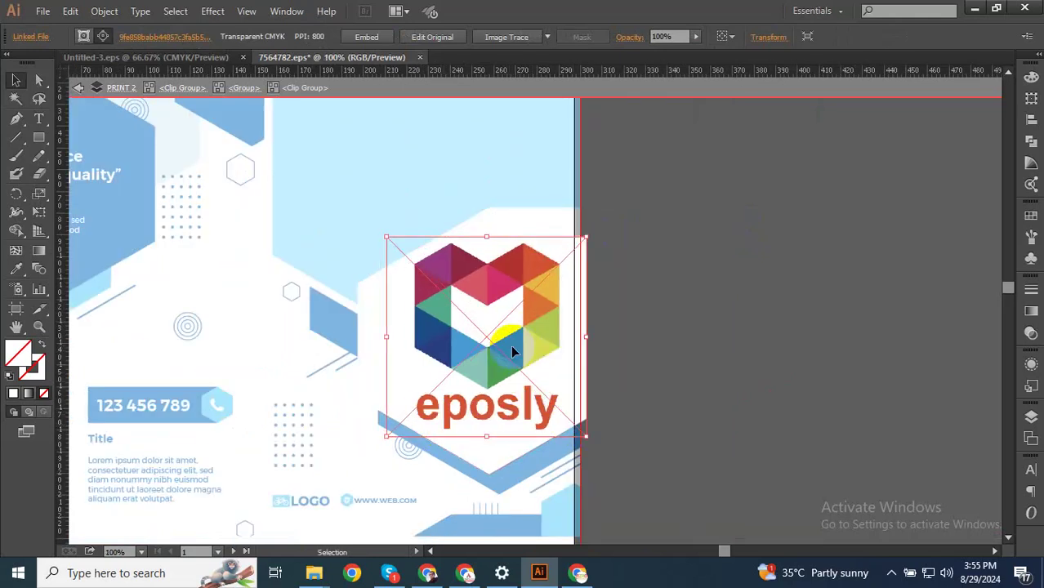
{"action": "double_click", "coordinate": [653, 341]}
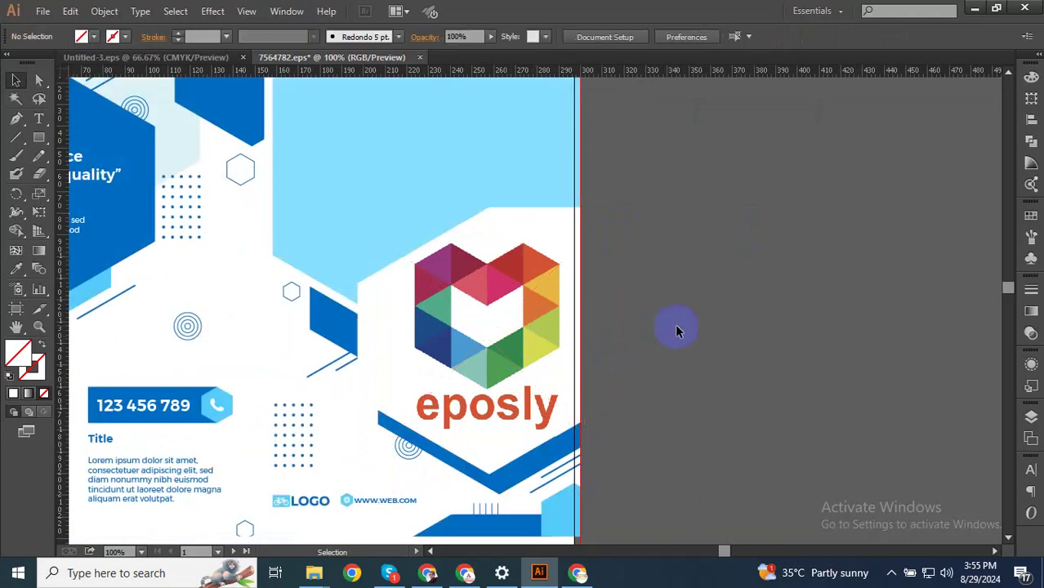
- Isolate the large light-blue hexagon above the Information section on the inside page
{"action": "scroll", "coordinate": [682, 331], "scroll_direction": "down", "scroll_amount": 3}
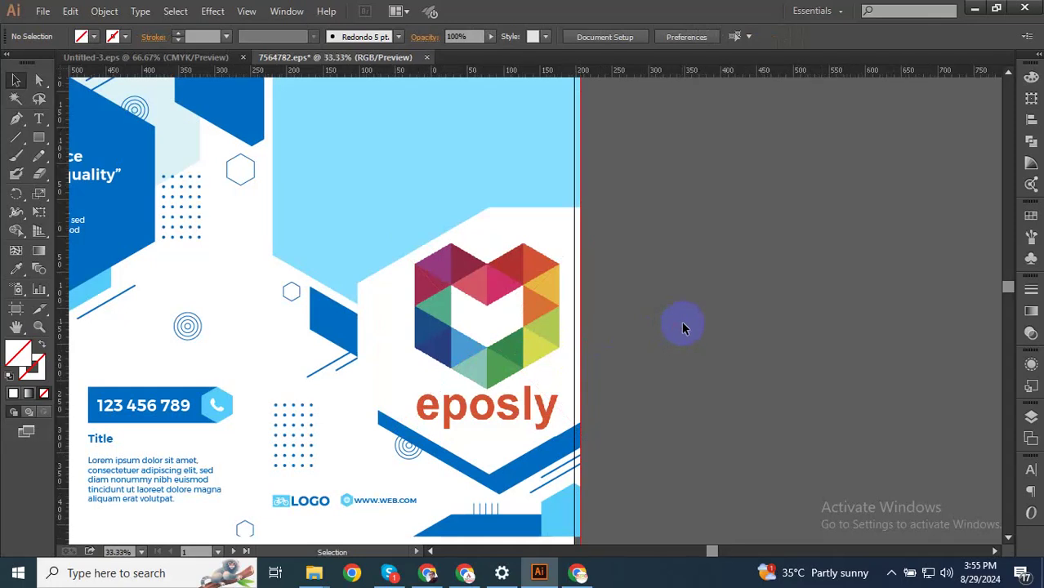
{"action": "scroll", "coordinate": [710, 321], "scroll_direction": "up", "scroll_amount": 2}
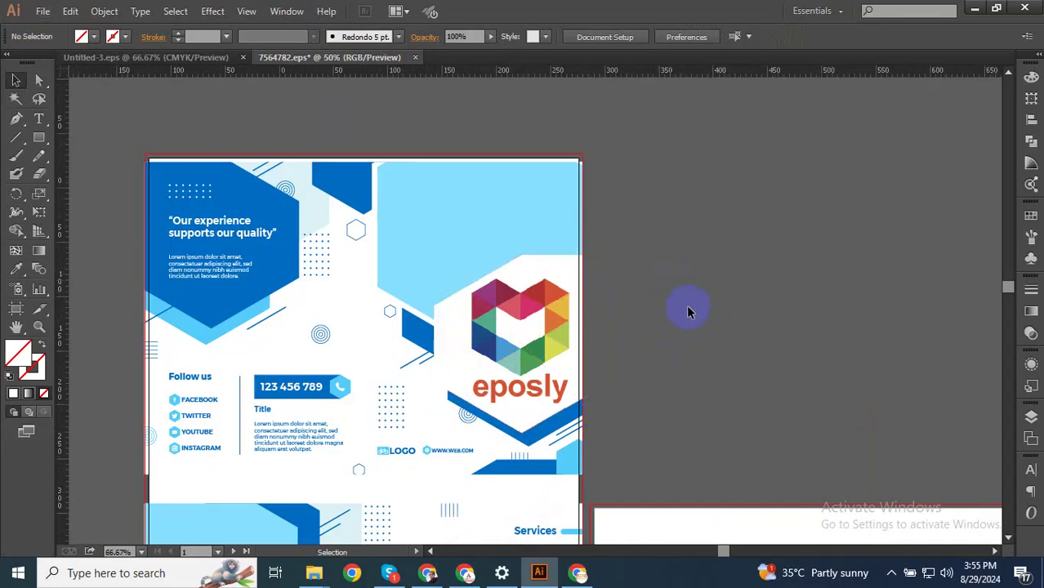
{"action": "scroll", "coordinate": [663, 265], "scroll_direction": "down", "scroll_amount": 1}
{"action": "left_click_drag", "start_coordinate": [644, 268], "coordinate": [692, 194]}
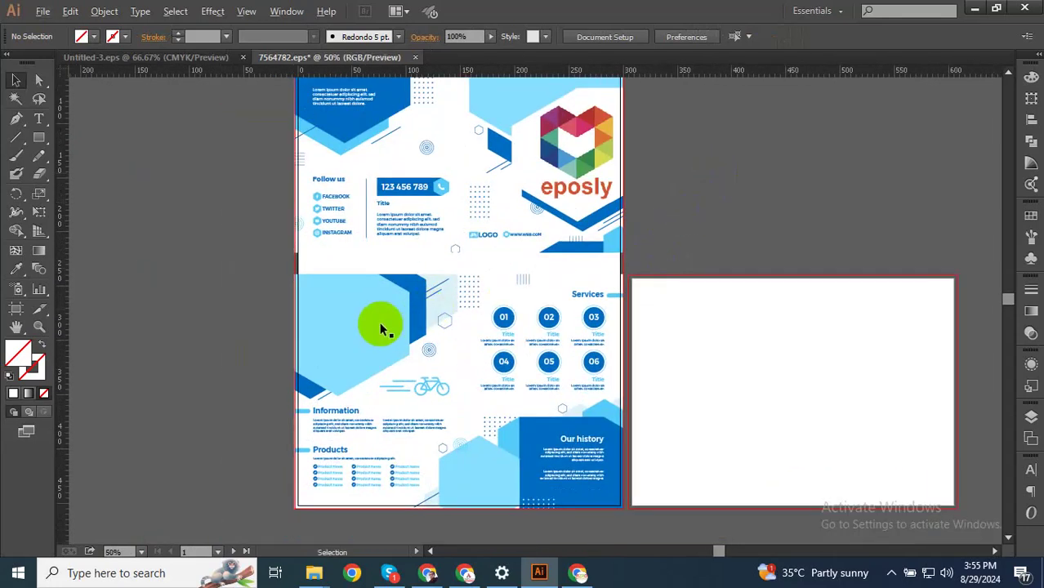
{"action": "scroll", "coordinate": [433, 279], "scroll_direction": "up", "scroll_amount": 1}
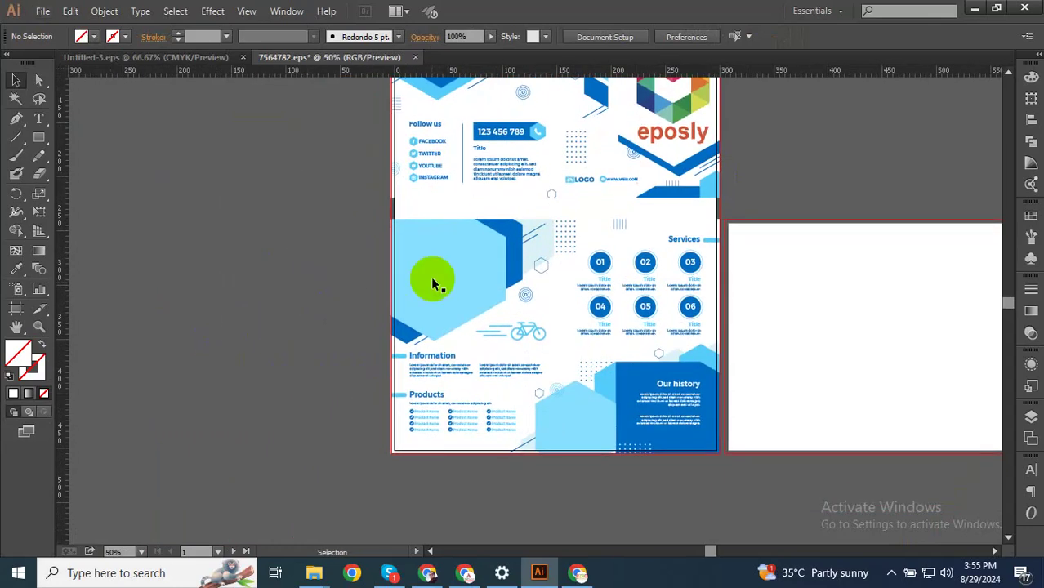
{"action": "double_click", "coordinate": [437, 282]}
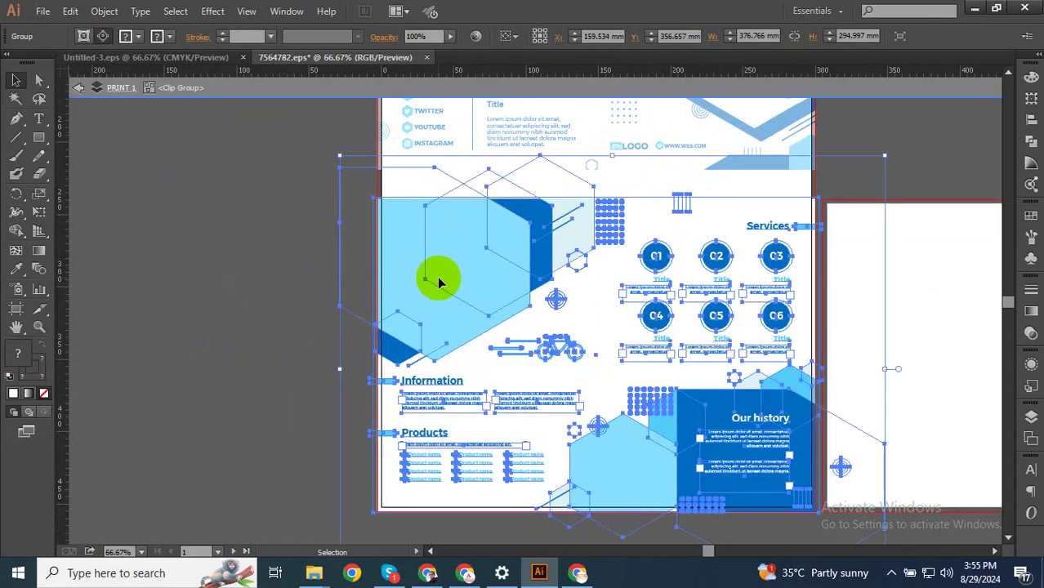
{"action": "double_click", "coordinate": [400, 258]}
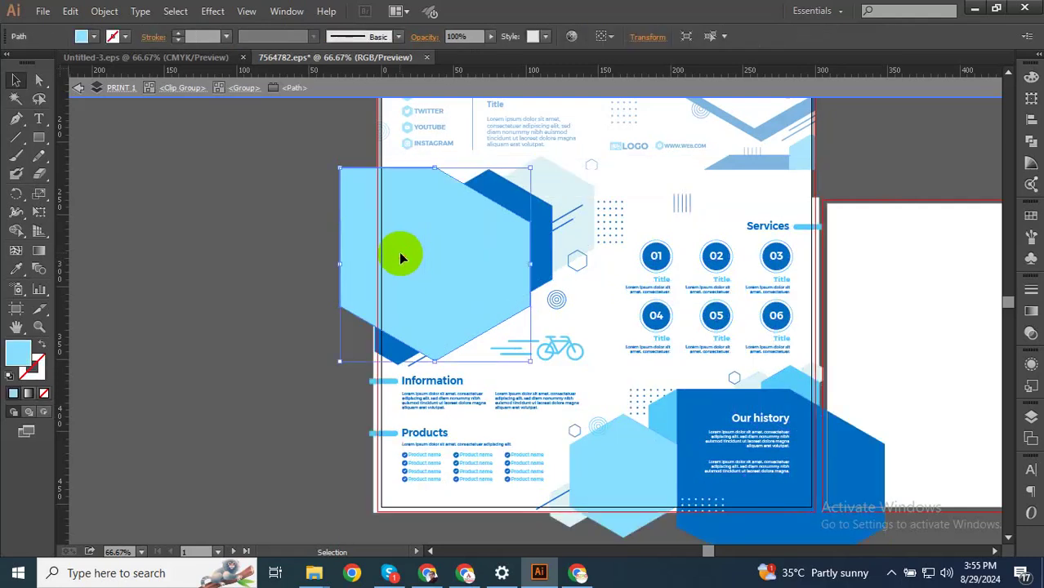
{"action": "left_click", "coordinate": [103, 11]}
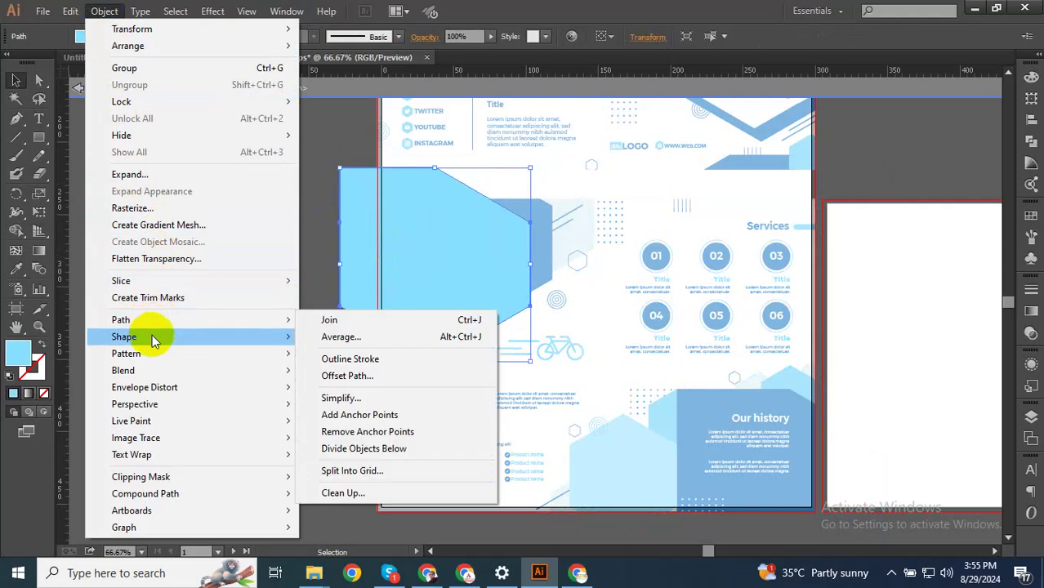
{"action": "mouse_move", "coordinate": [57, 13]}
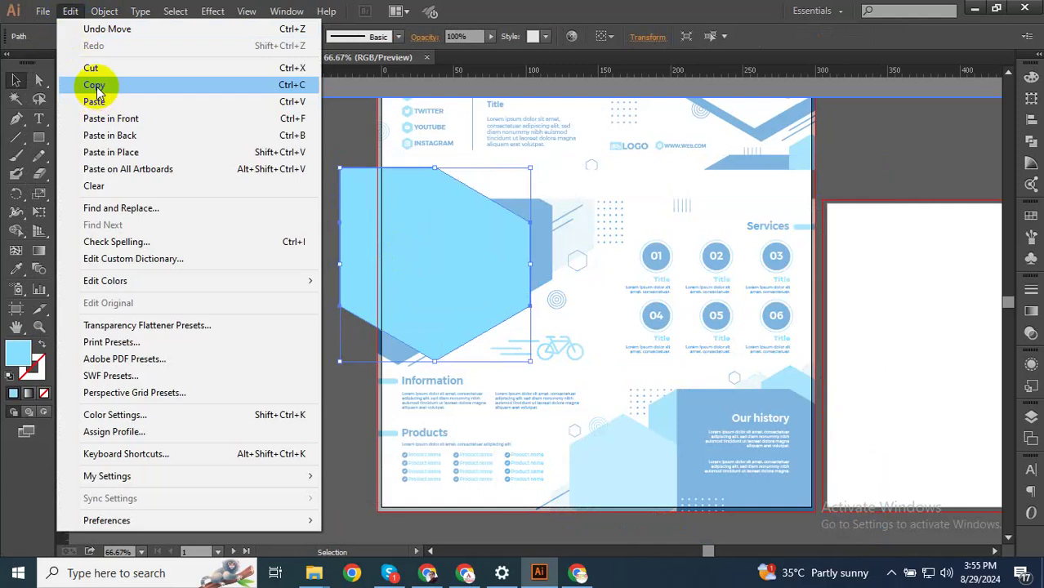
{"action": "left_click", "coordinate": [454, 18]}
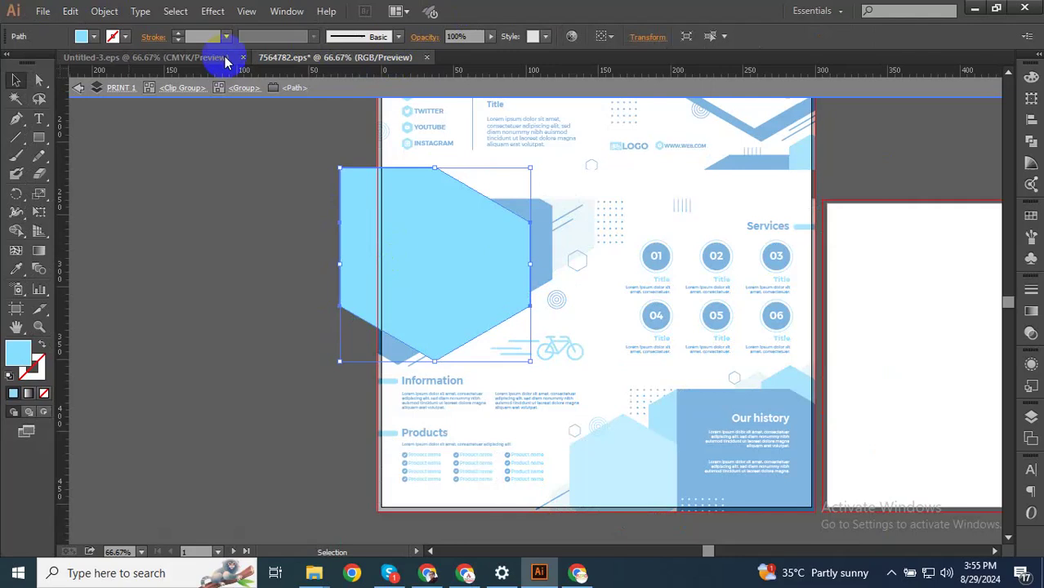
- Copy the heart-shaped logo symbol without lettering from Untitled-3.eps and paste it into the isolated hexagon in 7564782.eps
{"action": "left_click", "coordinate": [158, 58]}
{"action": "left_click", "coordinate": [566, 343]}
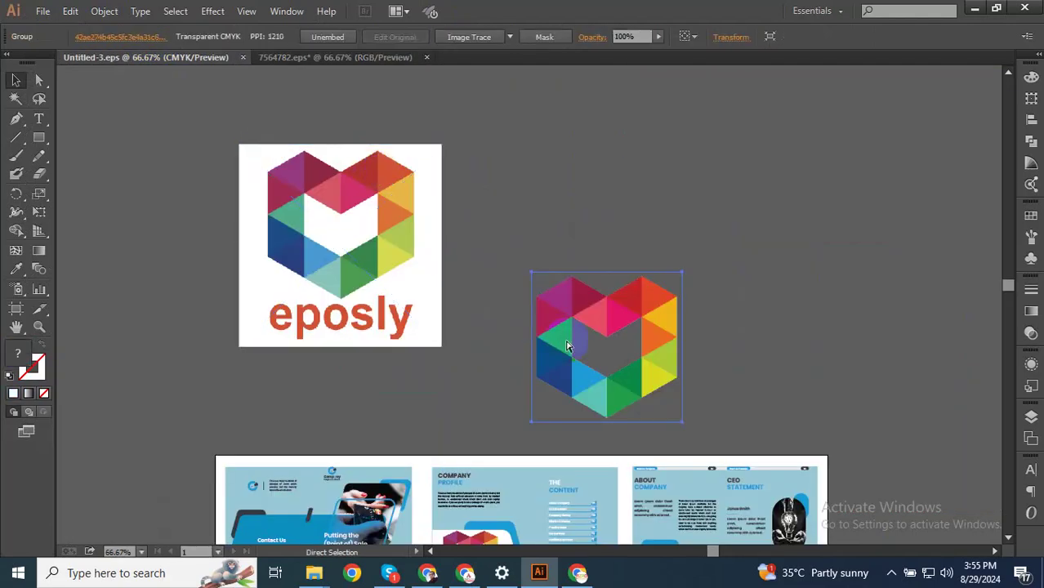
{"action": "left_click", "coordinate": [350, 57]}
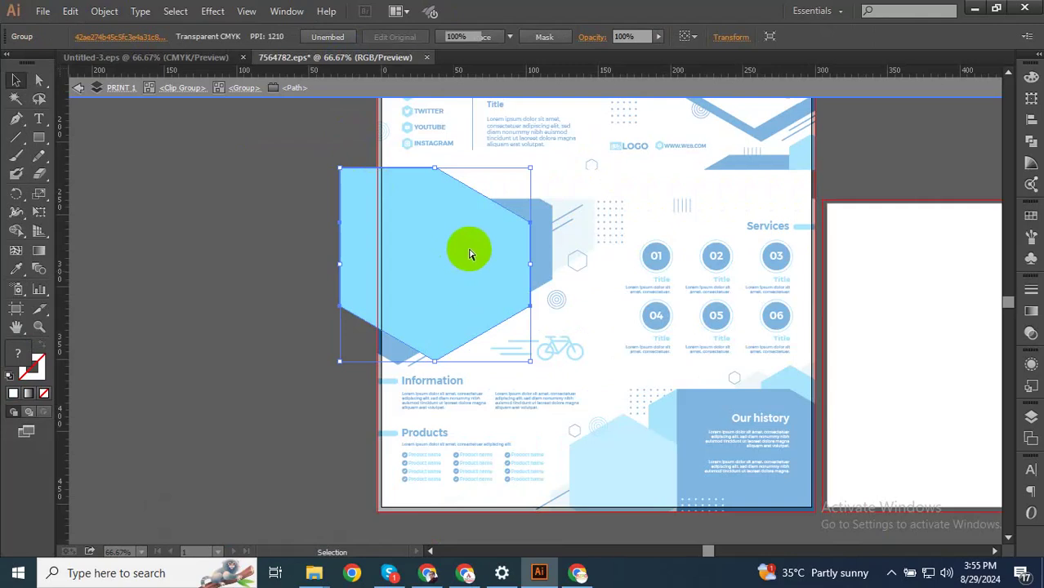
{"action": "key", "text": "ctrl+v"}
- Scale the pasted heart symbol down, centre it on the visible part of the light-blue hexagon, and leave isolation mode
{"action": "left_click_drag", "start_coordinate": [572, 266], "coordinate": [493, 211]}
{"action": "left_click_drag", "start_coordinate": [453, 239], "coordinate": [474, 245]}
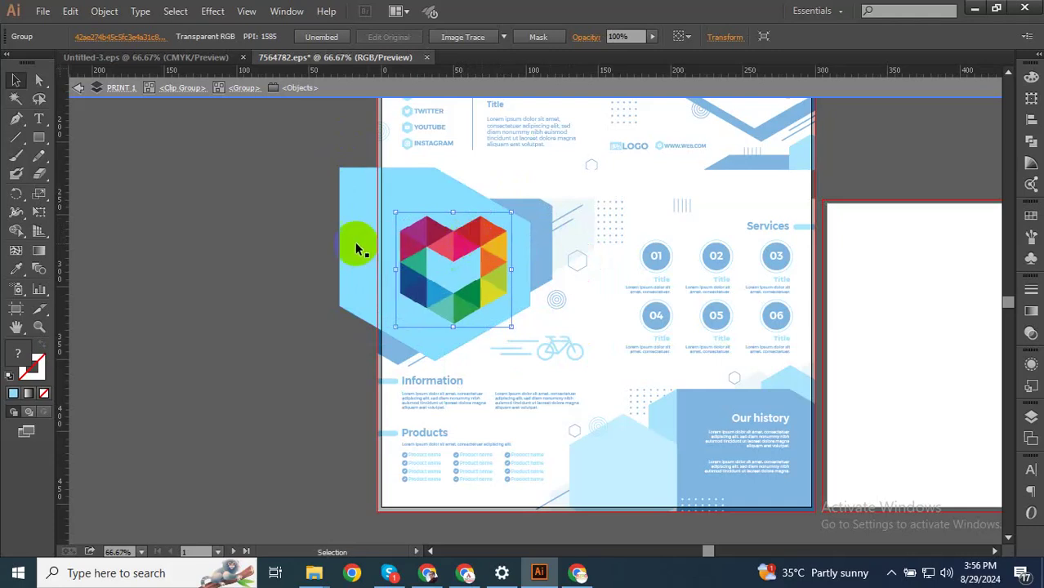
{"action": "double_click", "coordinate": [237, 231]}
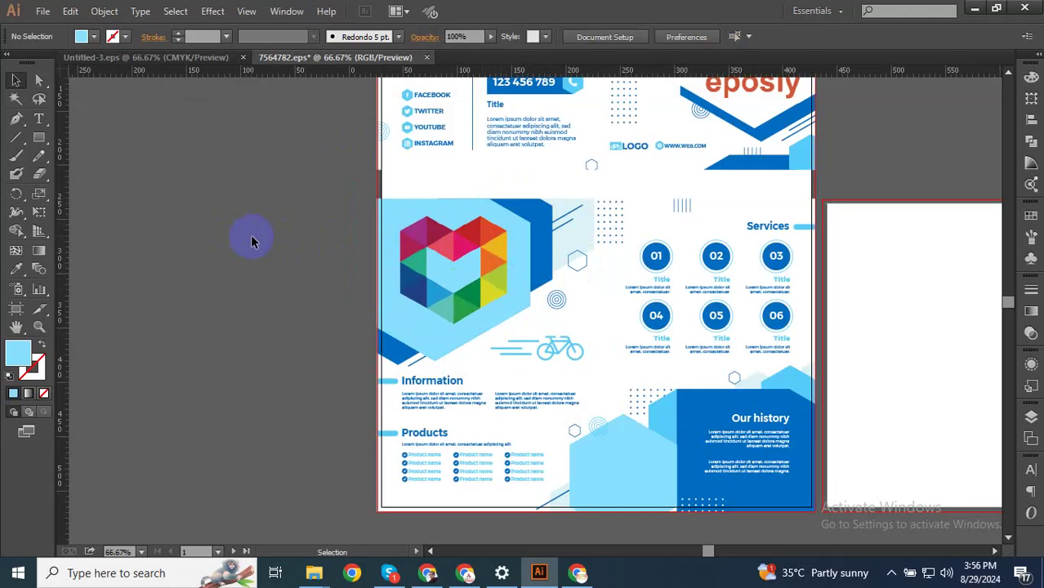
- Isolate the inside page's clip group with nothing selected and bring its lower section into view at 100%
{"action": "scroll", "coordinate": [251, 237], "scroll_direction": "down", "scroll_amount": 3}
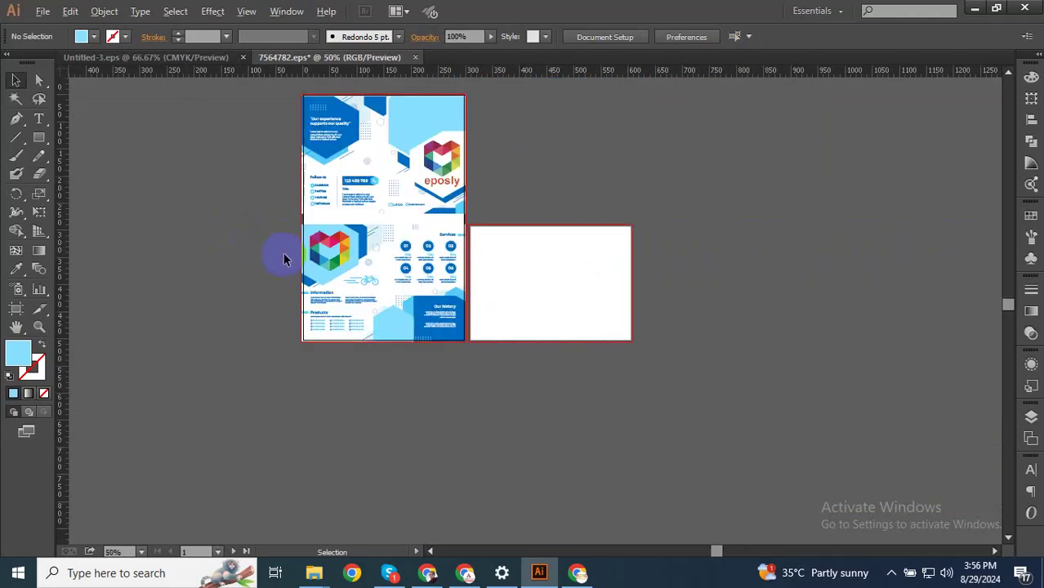
{"action": "scroll", "coordinate": [283, 259], "scroll_direction": "up", "scroll_amount": 2}
{"action": "scroll", "coordinate": [279, 333], "scroll_direction": "down", "scroll_amount": 1}
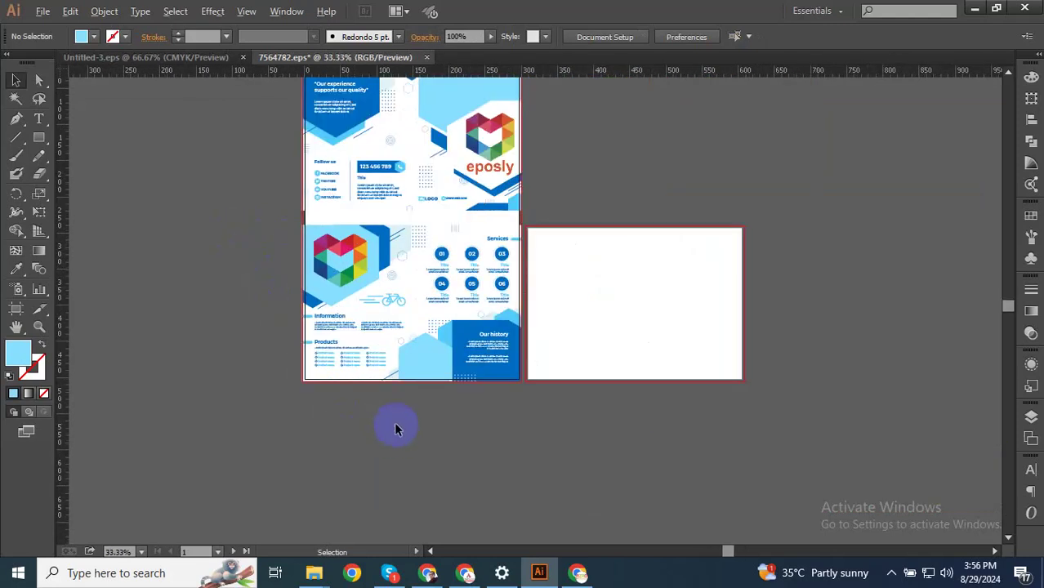
{"action": "scroll", "coordinate": [401, 433], "scroll_direction": "up", "scroll_amount": 2}
{"action": "scroll", "coordinate": [396, 317], "scroll_direction": "down", "scroll_amount": 1}
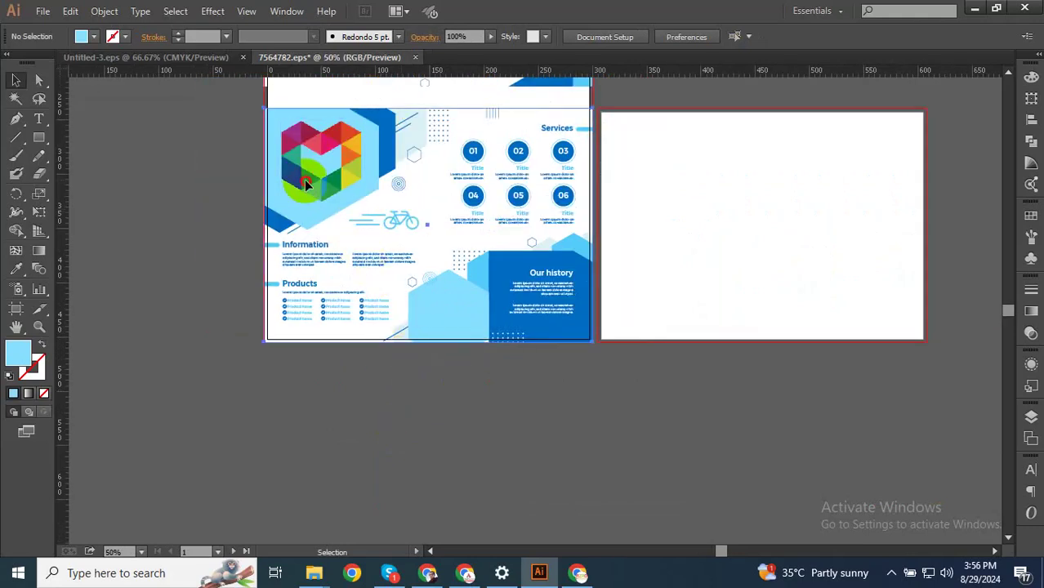
{"action": "double_click", "coordinate": [306, 187]}
{"action": "left_click", "coordinate": [306, 185]}
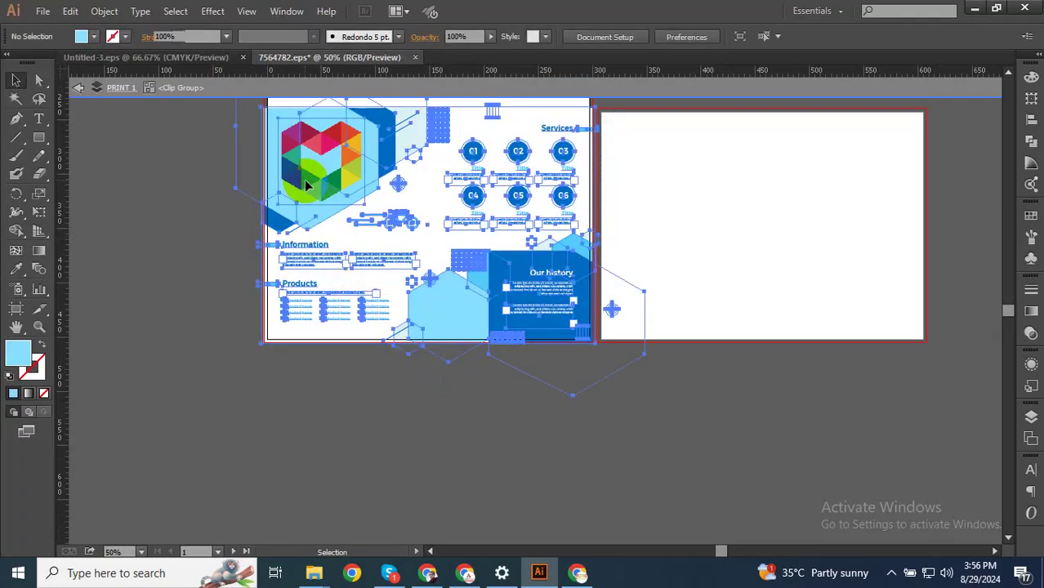
{"action": "left_click", "coordinate": [471, 454]}
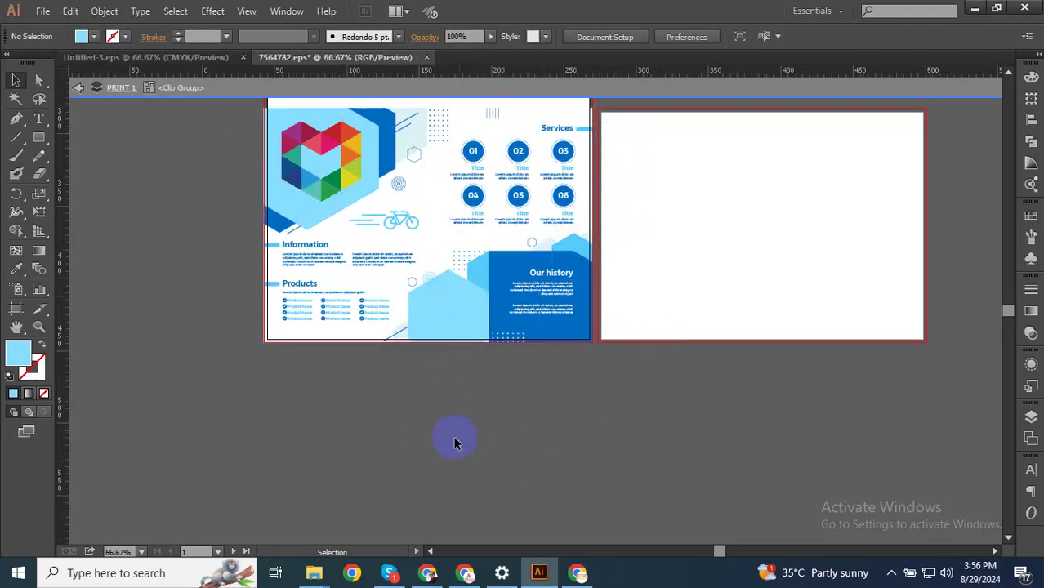
{"action": "key", "text": "ctrl+1"}
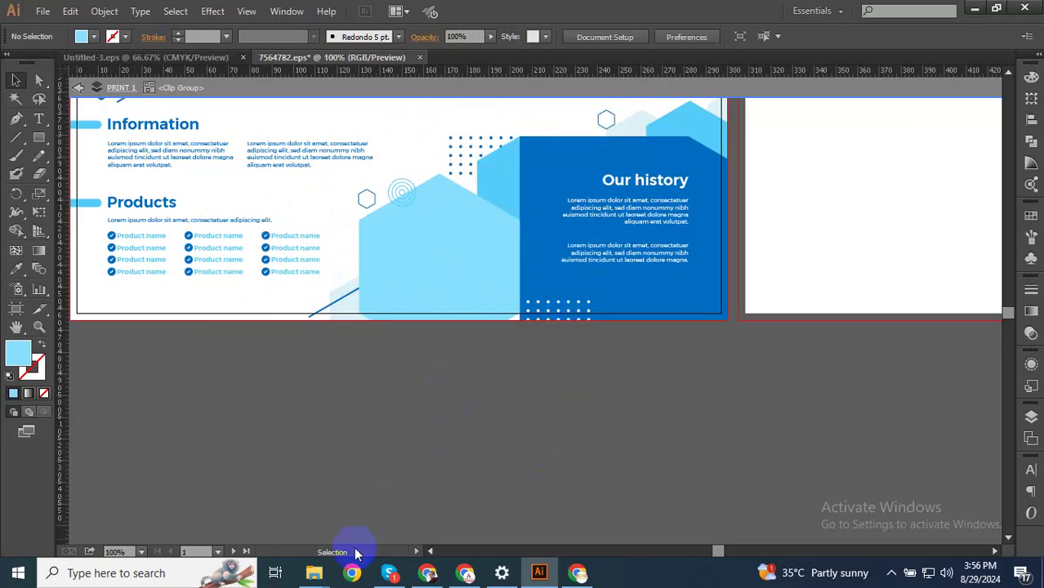
- Switch to Chrome and copy the Freepik sun and moon astrology image from the image results
{"action": "left_click", "coordinate": [427, 572]}
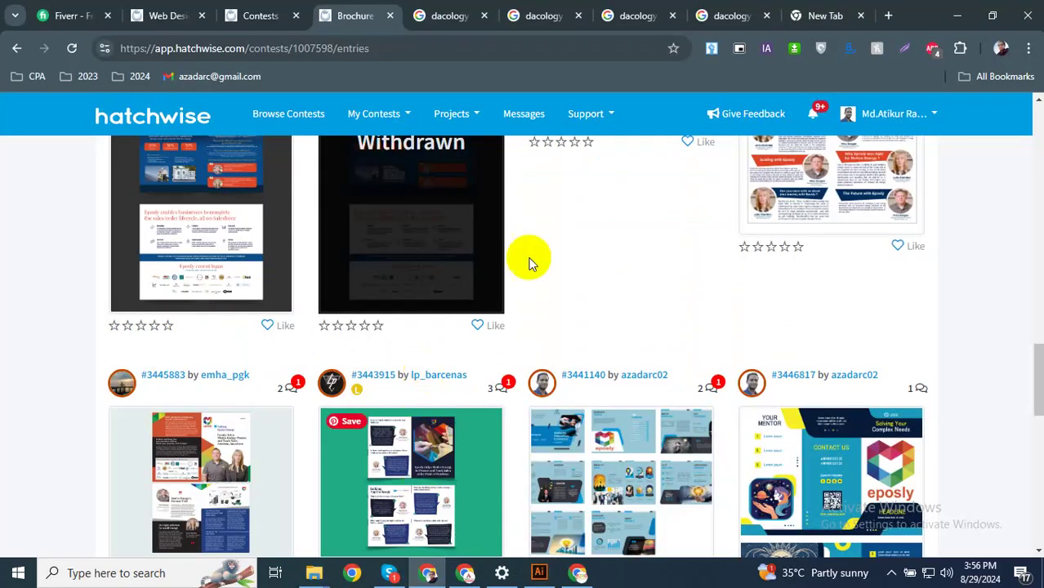
{"action": "left_click", "coordinate": [638, 16]}
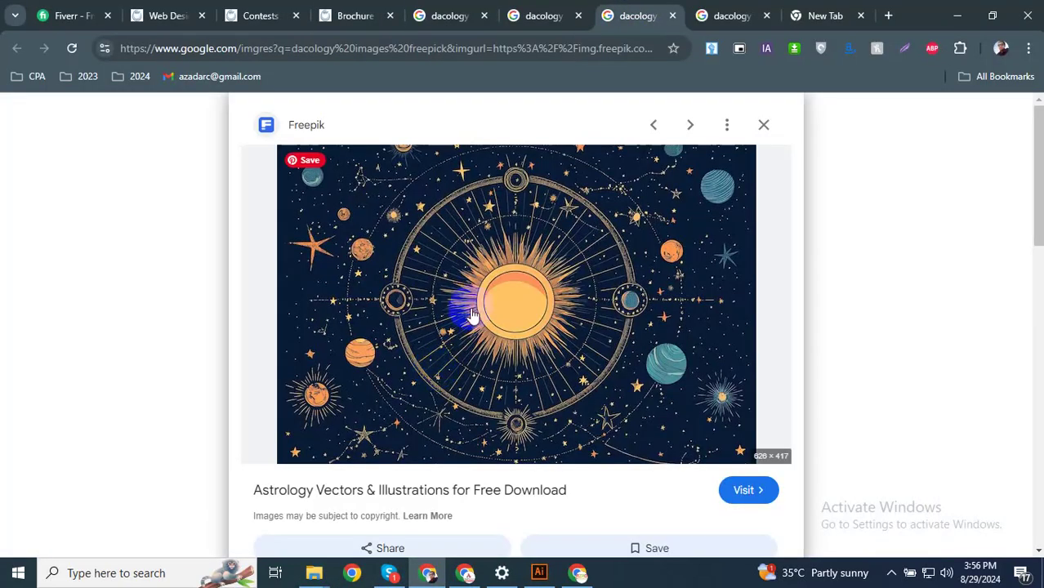
{"action": "left_click", "coordinate": [755, 12]}
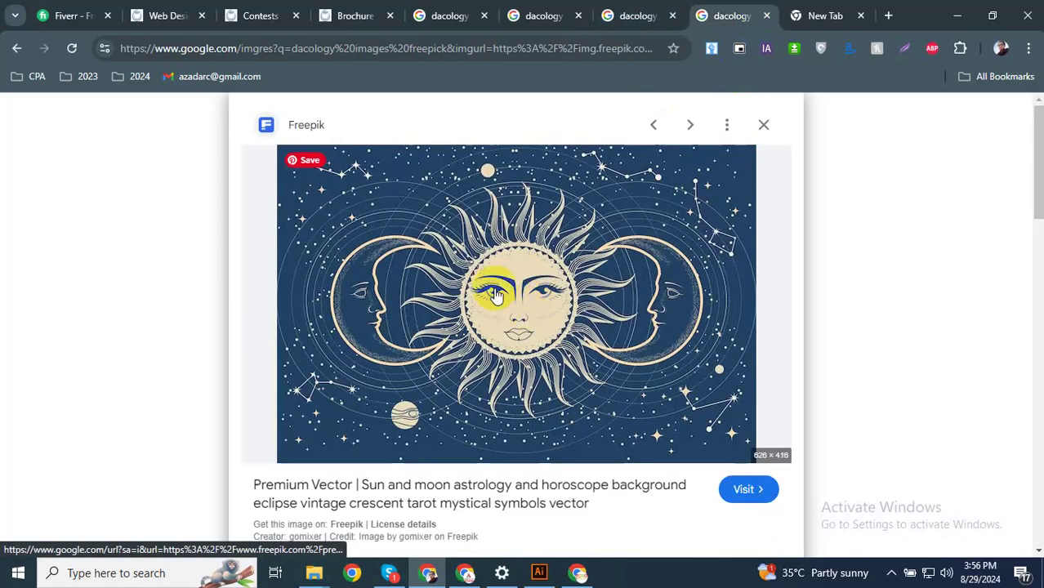
{"action": "right_click", "coordinate": [495, 295]}
{"action": "scroll", "coordinate": [545, 245], "scroll_direction": "down", "scroll_amount": 1}
{"action": "scroll", "coordinate": [568, 219], "scroll_direction": "down", "scroll_amount": 1}
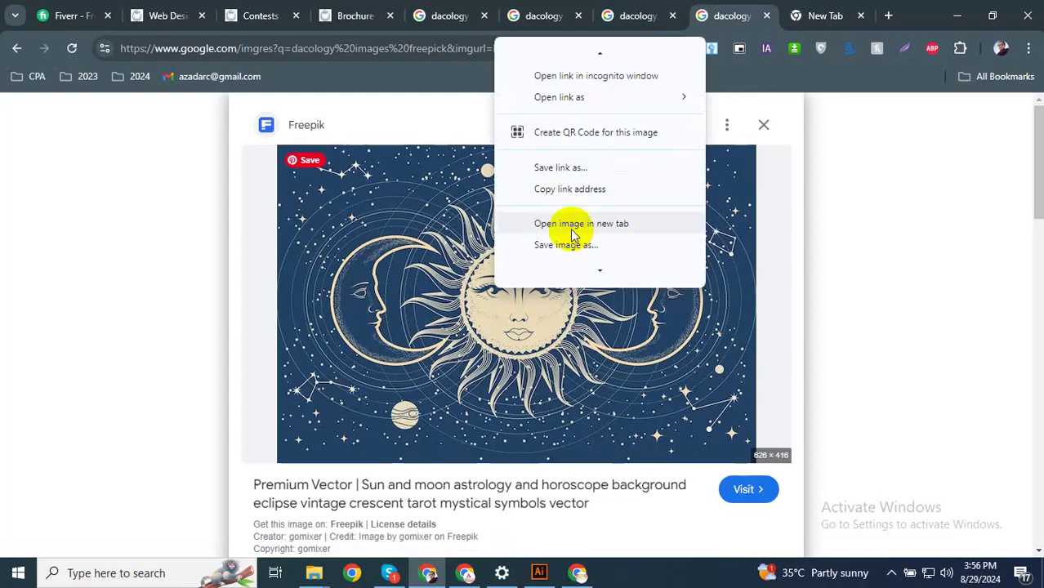
{"action": "scroll", "coordinate": [584, 229], "scroll_direction": "down", "scroll_amount": 2}
{"action": "left_click", "coordinate": [576, 214]}
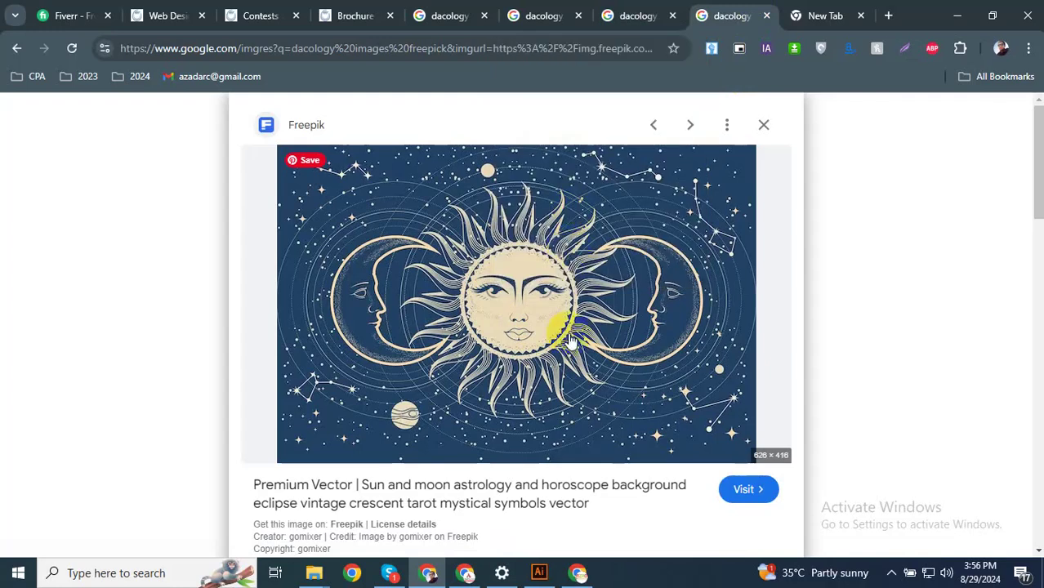
- Switch back to Illustrator and isolate the light-blue hexagon beside the Our history block
{"action": "left_click", "coordinate": [537, 570]}
{"action": "double_click", "coordinate": [412, 259]}
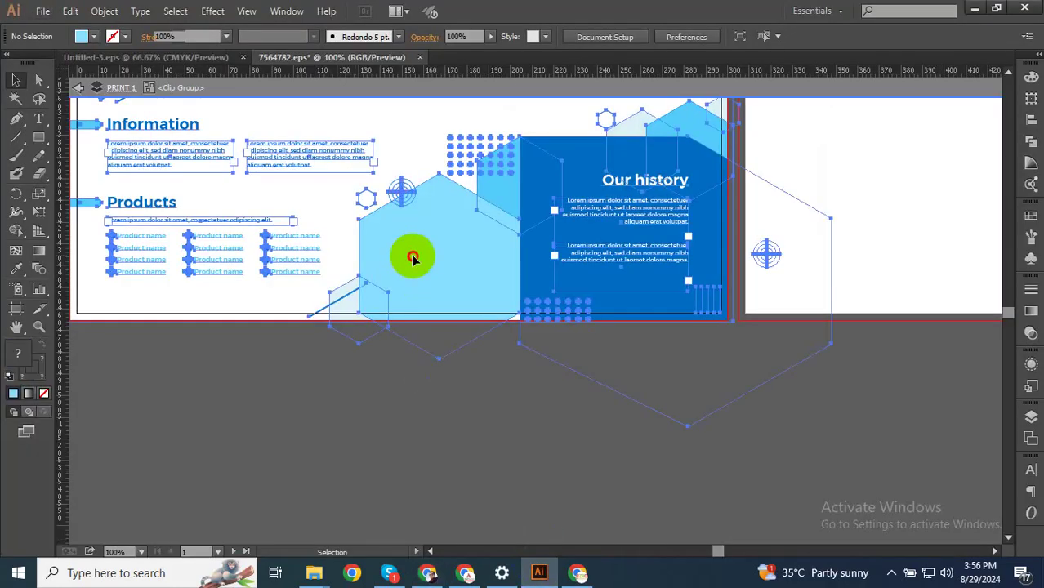
{"action": "left_click", "coordinate": [412, 259]}
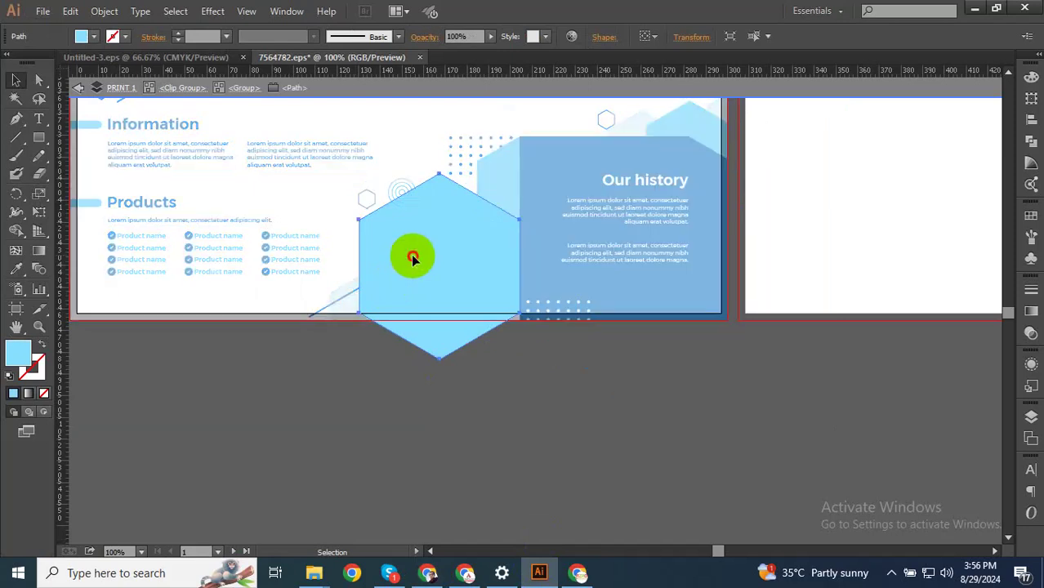
- Paste the copied sun and moon image into the isolated group and scale it proportionally to about 105 mm wide
{"action": "scroll", "coordinate": [413, 259], "scroll_direction": "up", "scroll_amount": 1}
{"action": "key", "text": "a"}
{"action": "key", "text": "ctrl+v"}
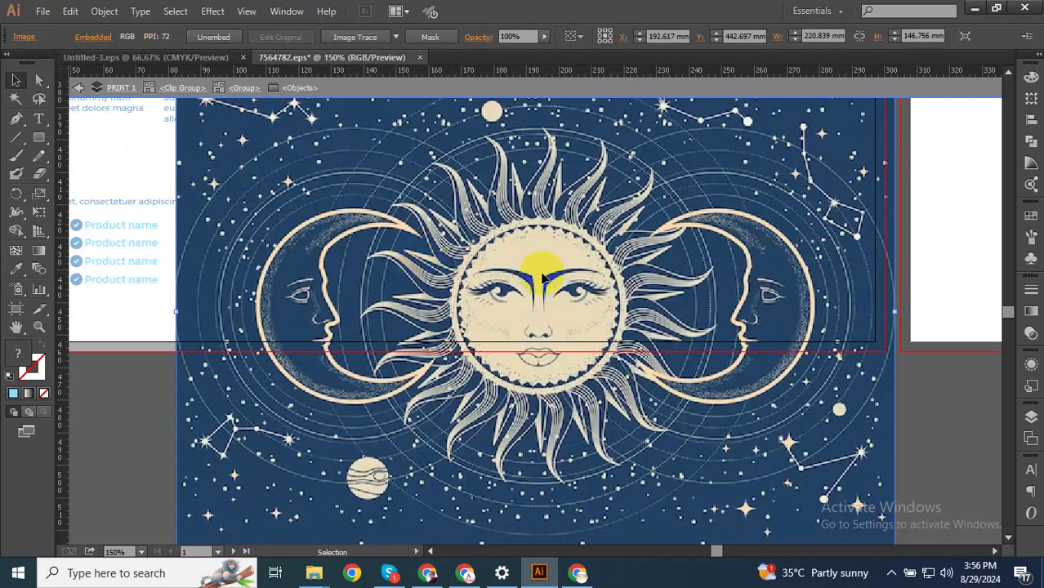
{"action": "key", "text": "ctrl+minus"}
{"action": "key", "text": "ctrl+minus"}
{"action": "key", "text": "ctrl+minus"}
{"action": "key", "text": "ctrl+minus"}
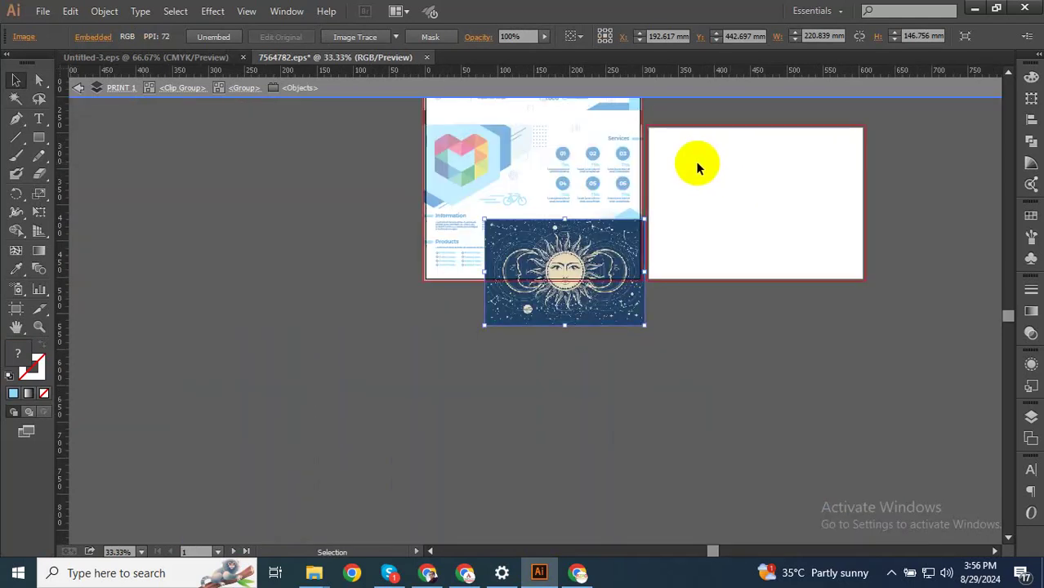
{"action": "left_click_drag", "start_coordinate": [645, 220], "coordinate": [623, 247]}
- Move the sun and moon image up so it overlaps the light-blue hexagon beside Our history, level with the hexagon's top
{"action": "key", "text": "ctrl+plus"}
{"action": "key", "text": "ctrl+plus"}
{"action": "key", "text": "ctrl+plus"}
{"action": "key", "text": "ctrl+plus"}
{"action": "key", "text": "ctrl+plus"}
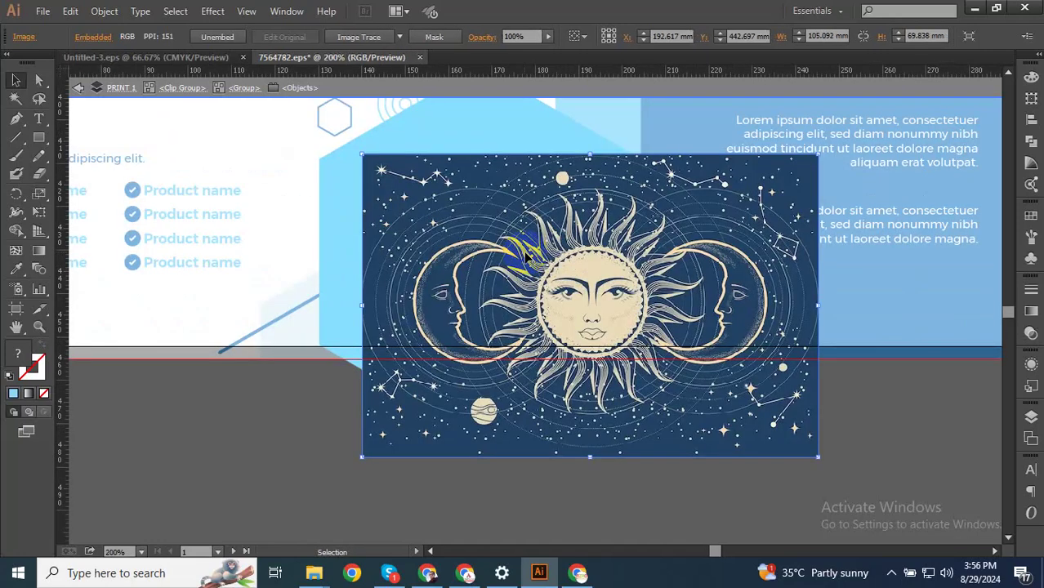
{"action": "key", "text": "ctrl+minus"}
{"action": "key", "text": "ctrl+minus"}
{"action": "left_click_drag", "start_coordinate": [536, 254], "coordinate": [548, 200]}
{"action": "mouse_move", "coordinate": [499, 249]}
{"action": "left_mouse_down"}
{"action": "mouse_move", "coordinate": [504, 281]}
{"action": "mouse_move", "coordinate": [491, 288]}
{"action": "mouse_move", "coordinate": [500, 238]}
{"action": "left_mouse_up"}
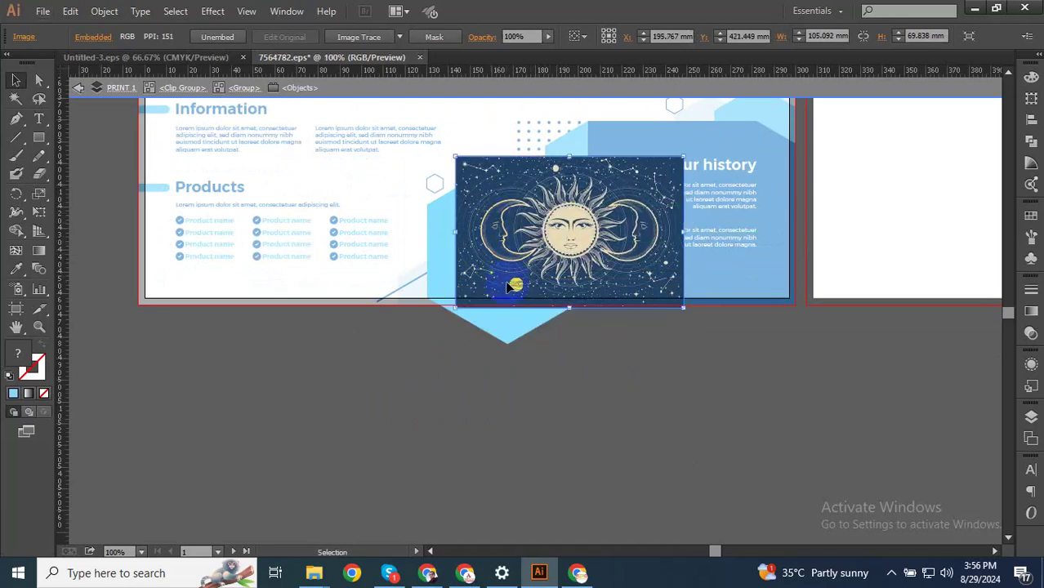
- Duplicate the light-blue hexagon with Copy and Paste in Back so the copy lies directly behind the original
{"action": "left_click", "coordinate": [445, 255]}
{"action": "left_click", "coordinate": [105, 11]}
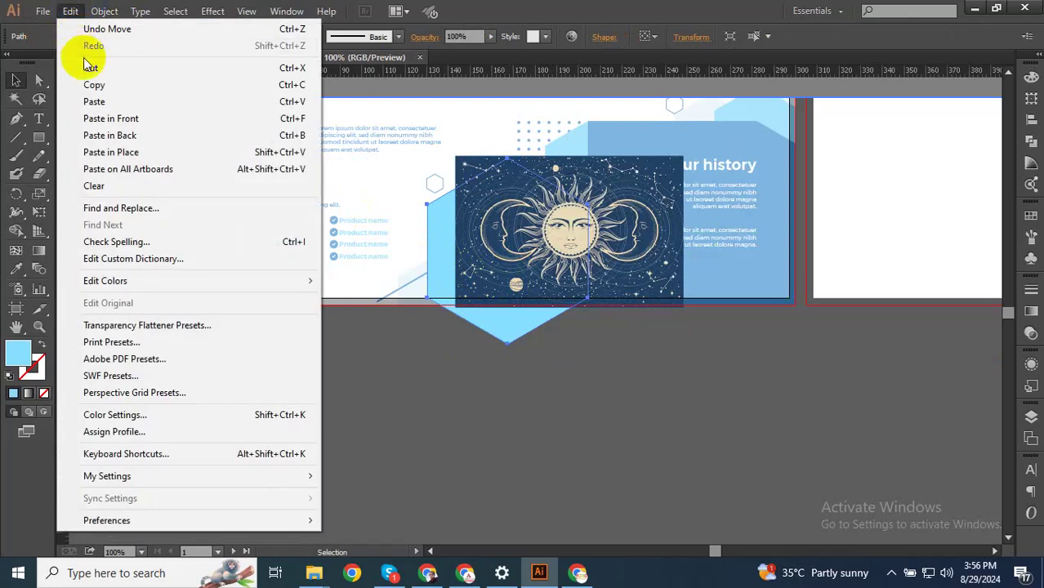
{"action": "left_click", "coordinate": [70, 12]}
{"action": "left_click", "coordinate": [70, 12]}
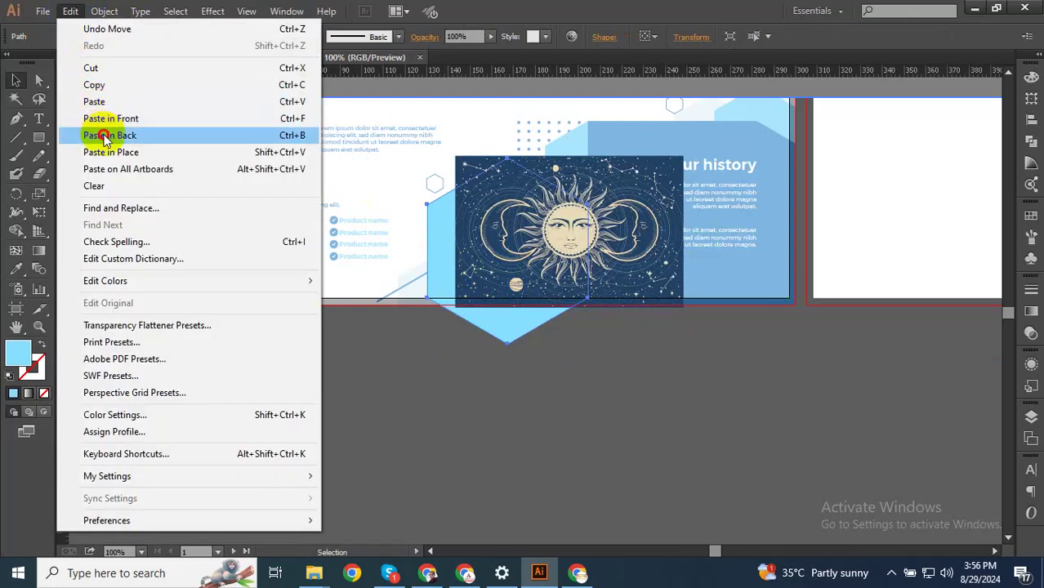
{"action": "left_click", "coordinate": [103, 138]}
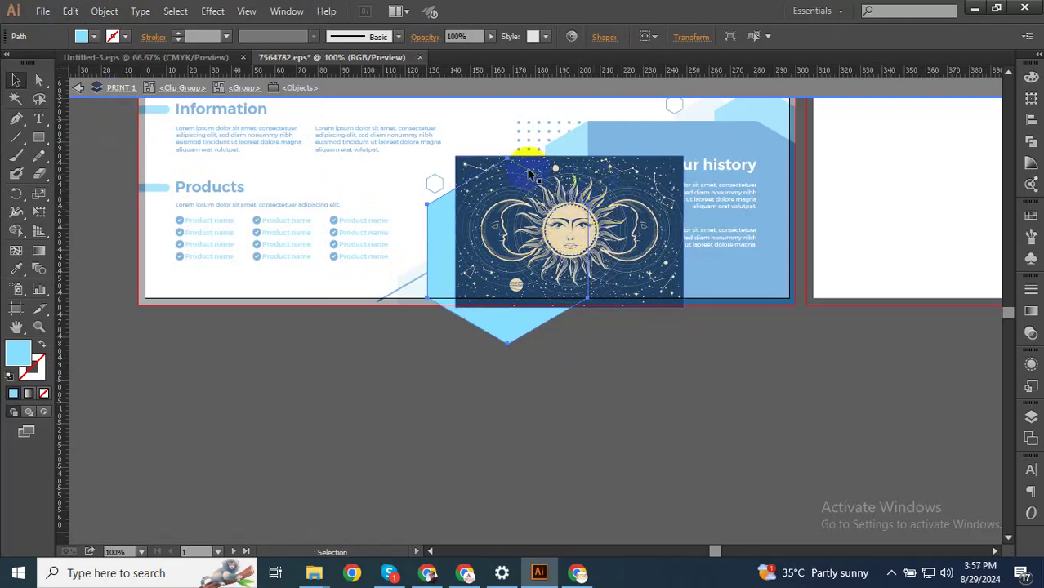
- Try to make a clipping mask from the light-blue hexagon and the sun and moon image lying on top of it
{"action": "left_click", "coordinate": [623, 180], "text": "shift"}
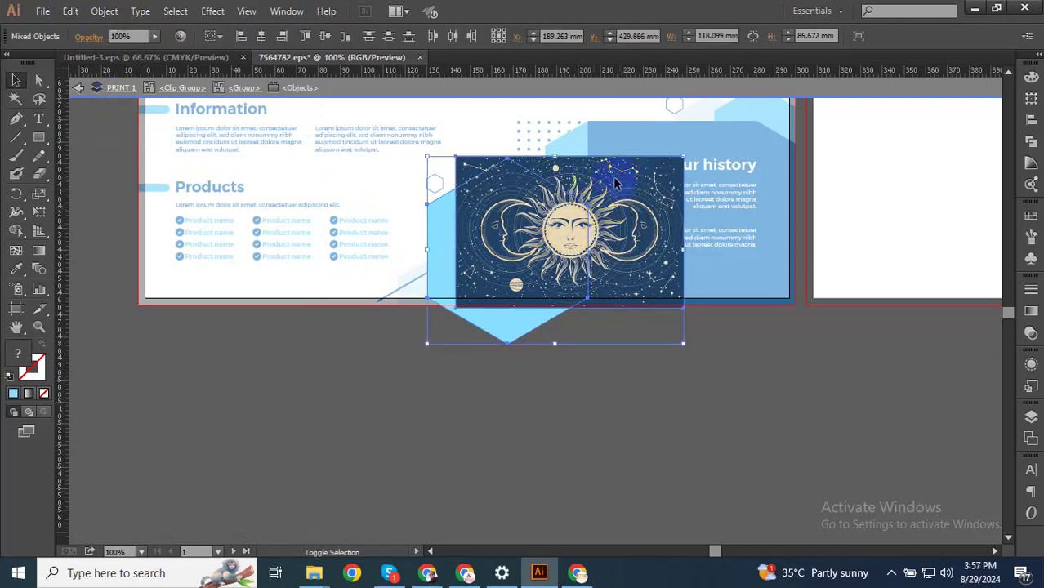
{"action": "right_click", "coordinate": [615, 181]}
{"action": "left_click", "coordinate": [653, 283]}
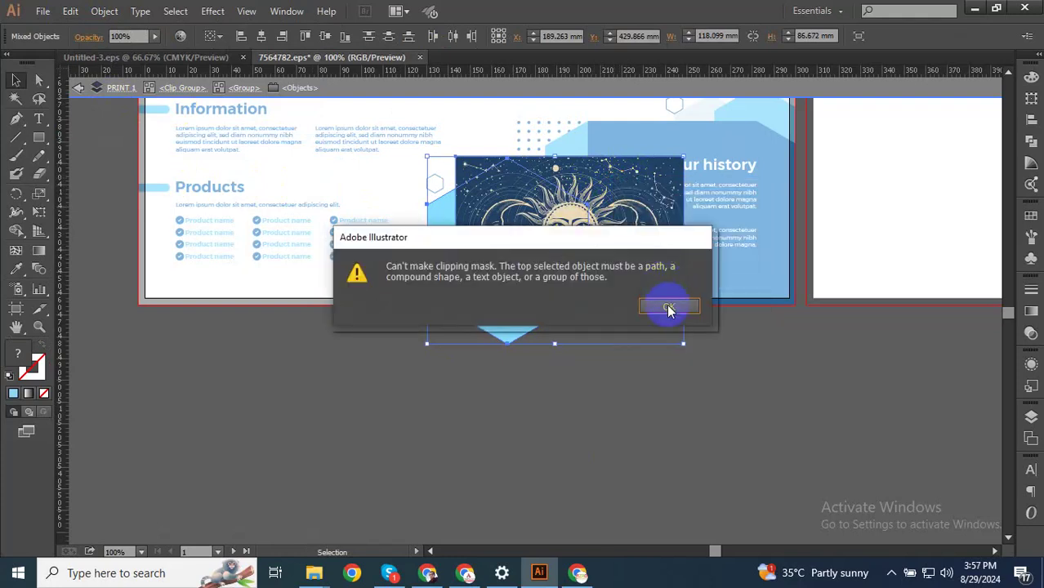
{"action": "left_click", "coordinate": [668, 308]}
- Bring the light-blue hexagon to the front and centre the sun and moon image horizontally behind it
{"action": "left_click", "coordinate": [451, 260]}
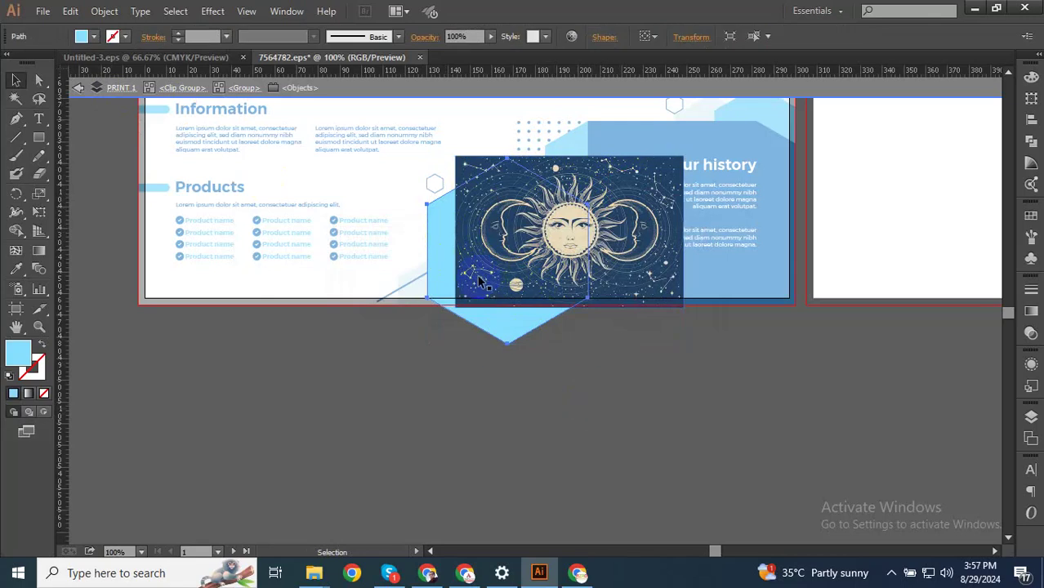
{"action": "right_click", "coordinate": [431, 237]}
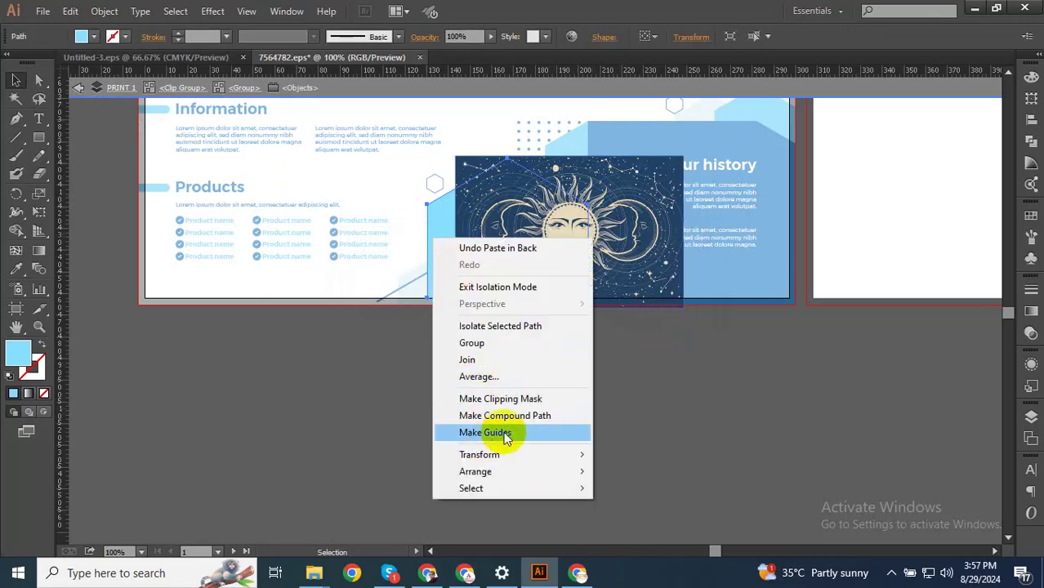
{"action": "mouse_move", "coordinate": [493, 472]}
{"action": "left_click", "coordinate": [663, 476]}
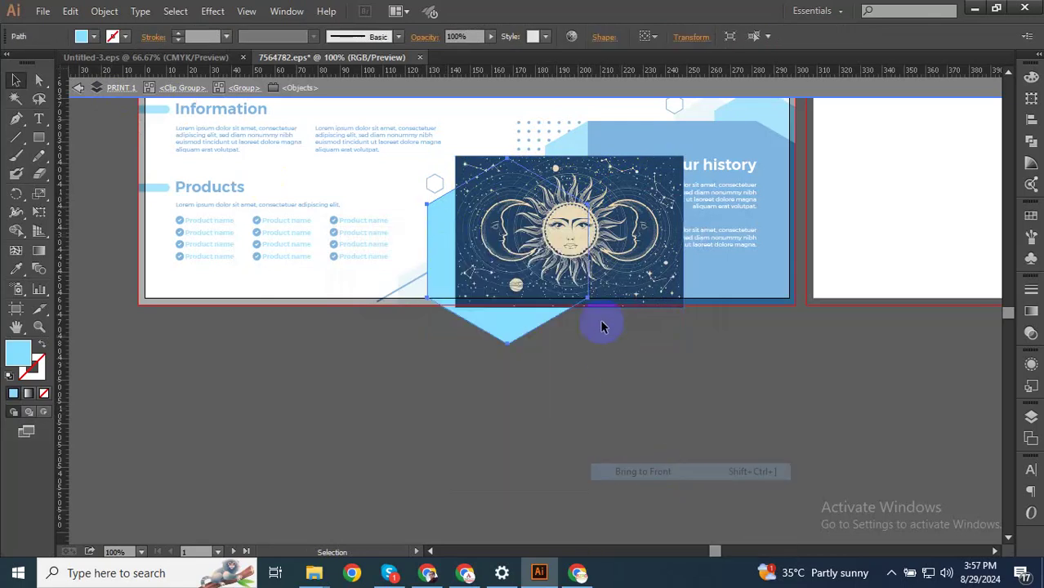
{"action": "left_click", "coordinate": [627, 216]}
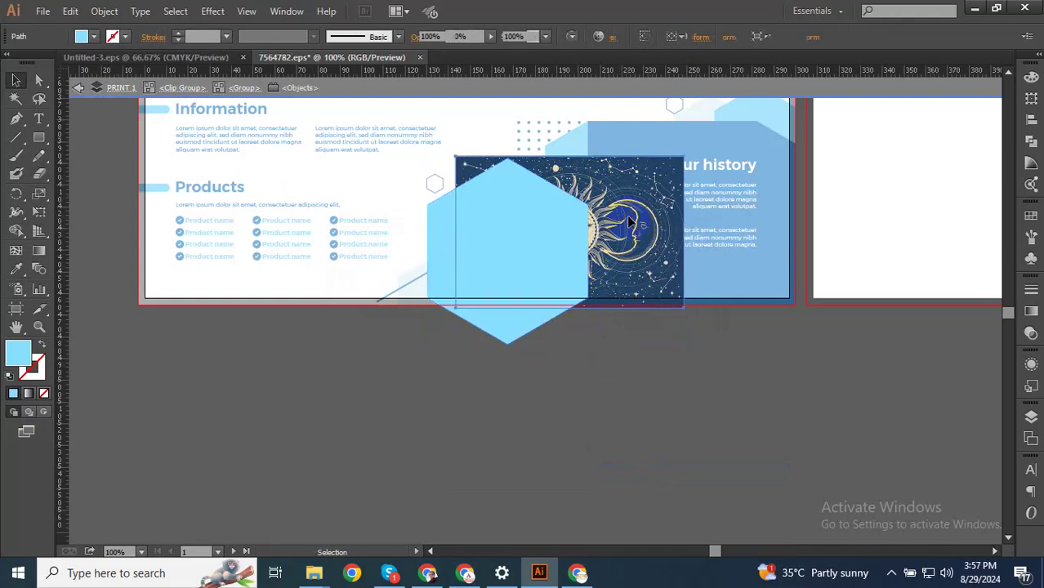
{"action": "left_click_drag", "start_coordinate": [629, 218], "coordinate": [605, 206]}
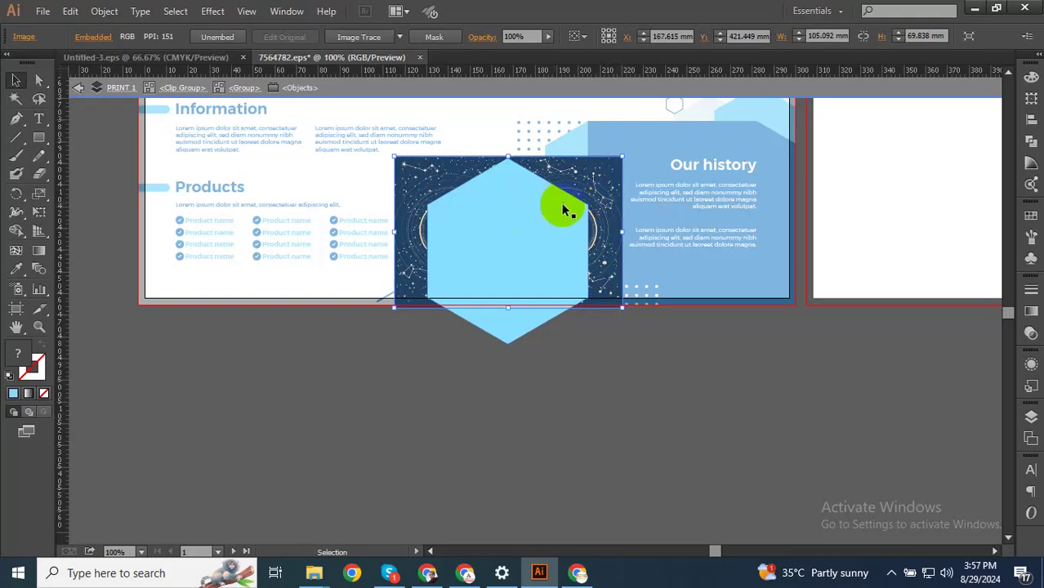
- Clip the sun and moon image to the hexagon with a clipping mask and leave isolation mode
{"action": "left_click", "coordinate": [542, 201], "text": "shift"}
{"action": "right_click", "coordinate": [543, 204]}
{"action": "left_click", "coordinate": [610, 306]}
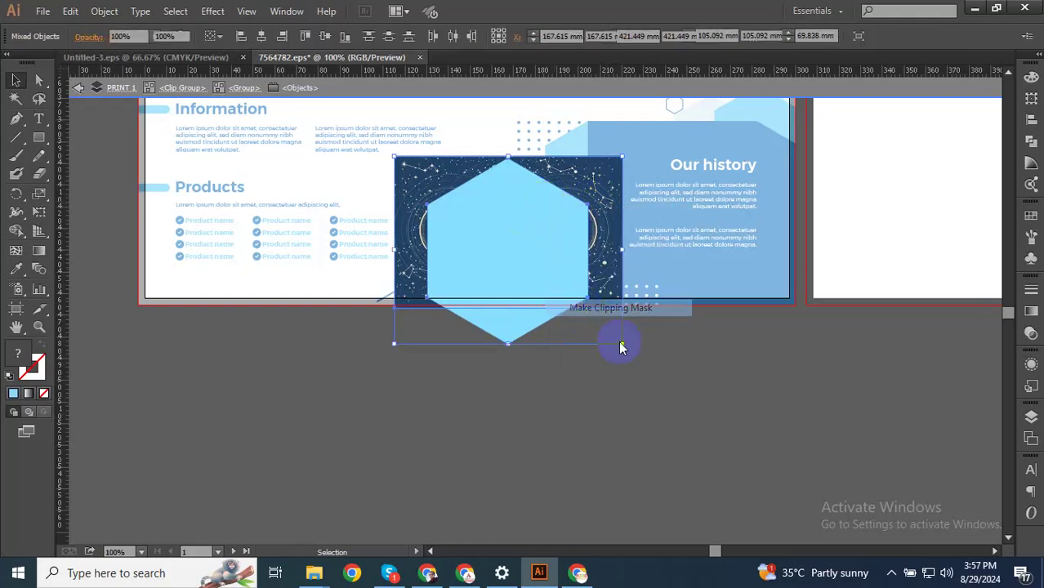
{"action": "double_click", "coordinate": [650, 381]}
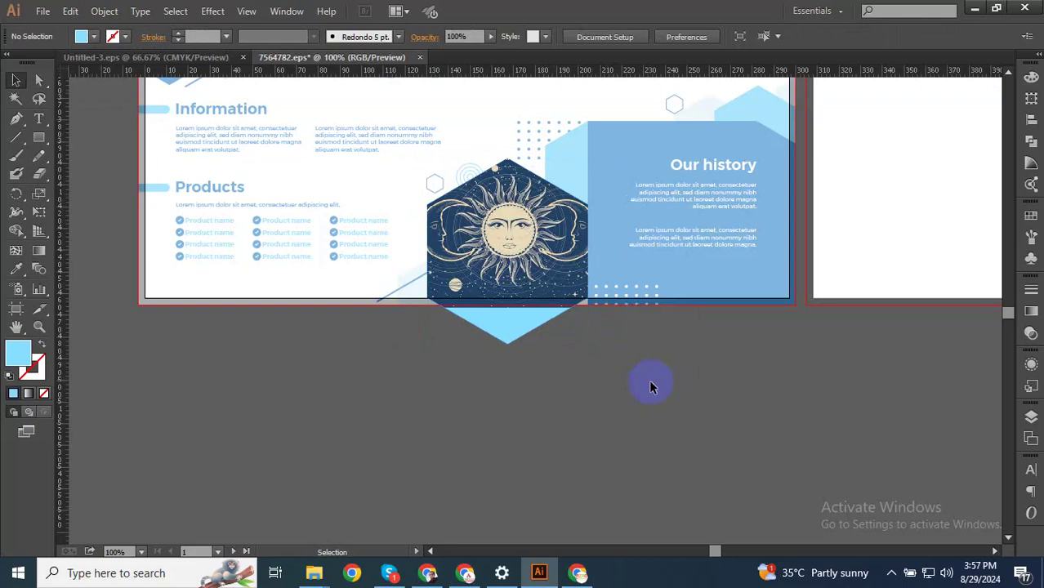
- Isolate the image inside the hexagon's clip group, stretch its top edge slightly upward, and leave isolation mode
{"action": "double_click", "coordinate": [559, 228]}
{"action": "double_click", "coordinate": [558, 229]}
{"action": "scroll", "coordinate": [557, 230], "scroll_direction": "up", "scroll_amount": 1}
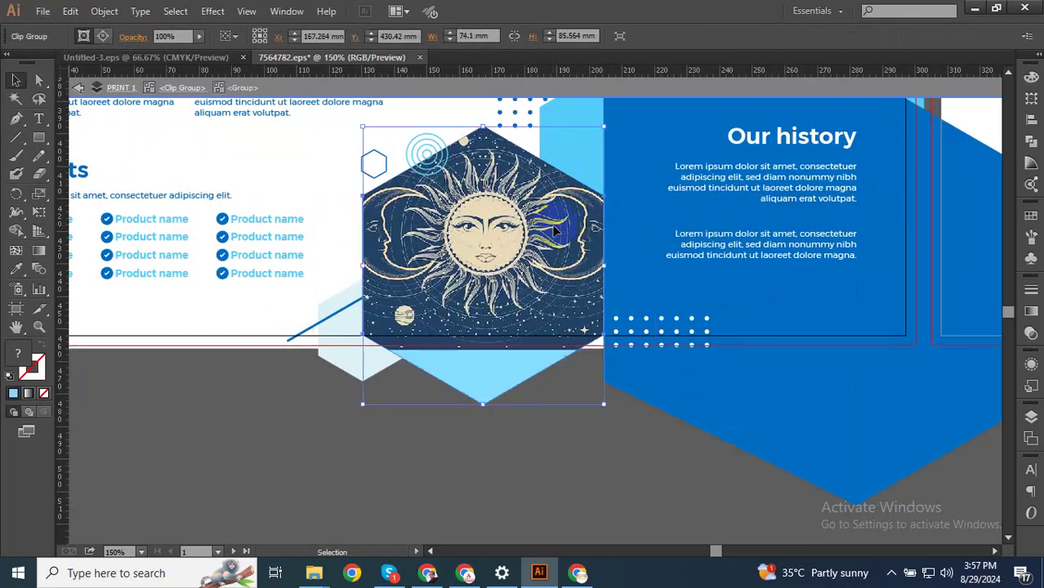
{"action": "double_click", "coordinate": [554, 231]}
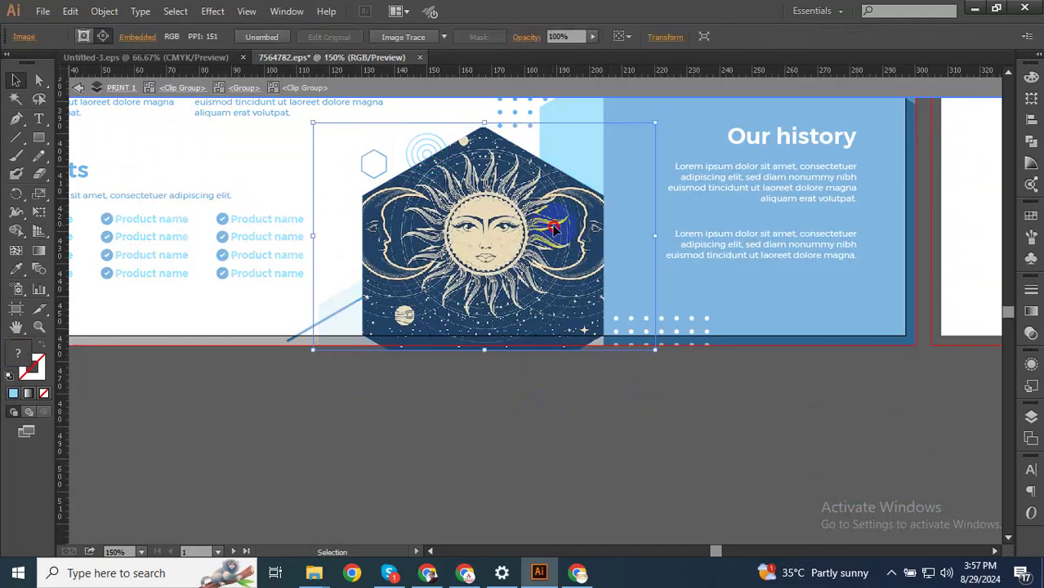
{"action": "double_click", "coordinate": [554, 230]}
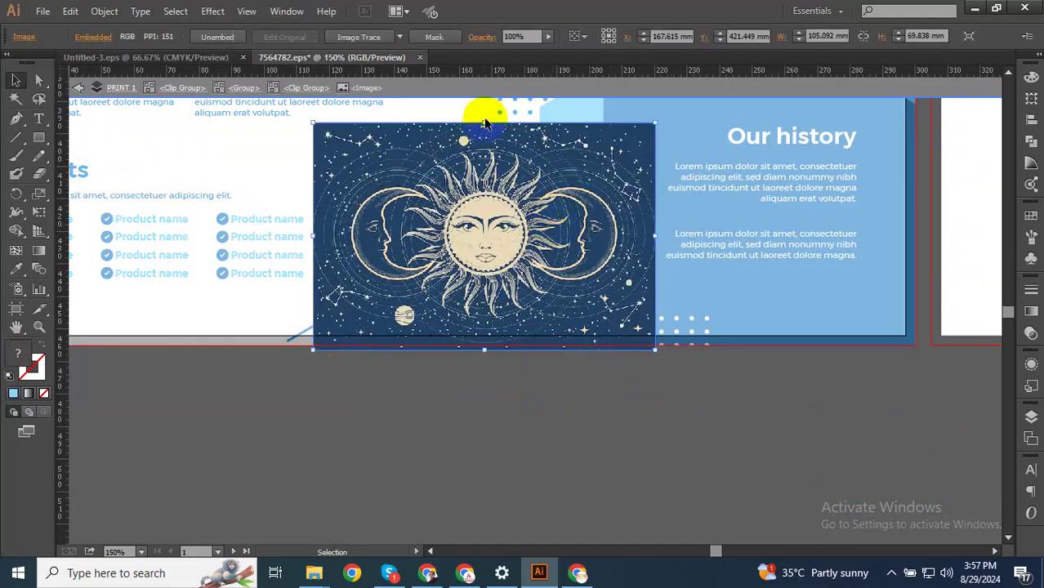
{"action": "left_click_drag", "start_coordinate": [484, 122], "coordinate": [484, 114]}
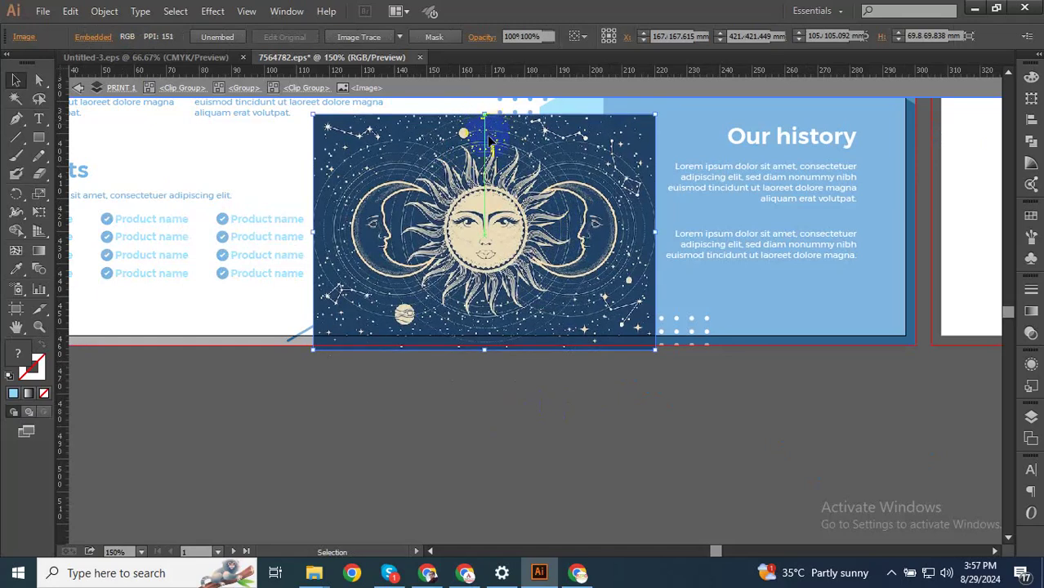
{"action": "double_click", "coordinate": [604, 397]}
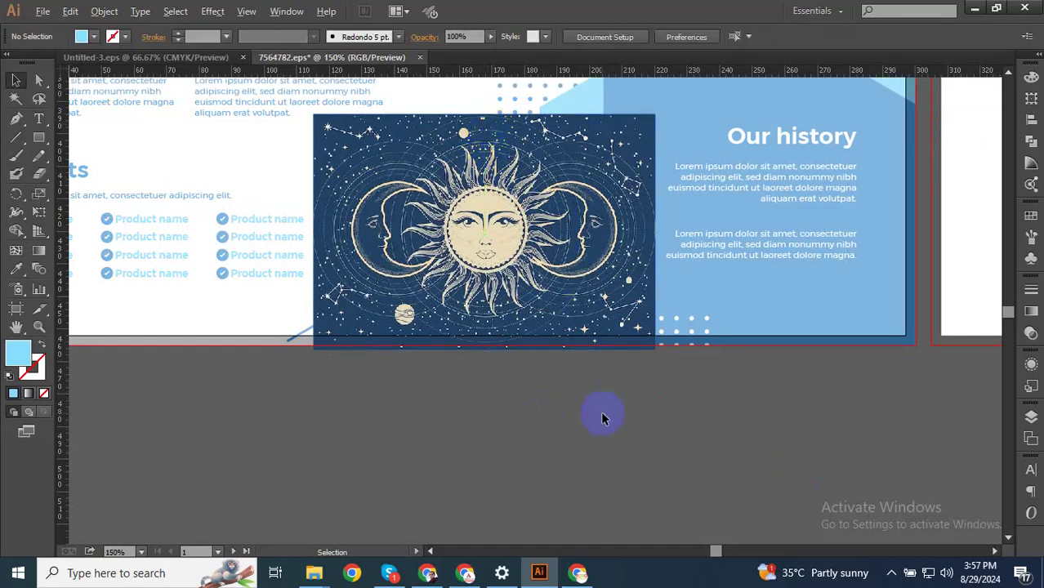
- Isolate the large light-blue hexagon above the eposly logo on the cover and bring its whole shape into view
{"action": "scroll", "coordinate": [567, 476], "scroll_direction": "down", "scroll_amount": 3}
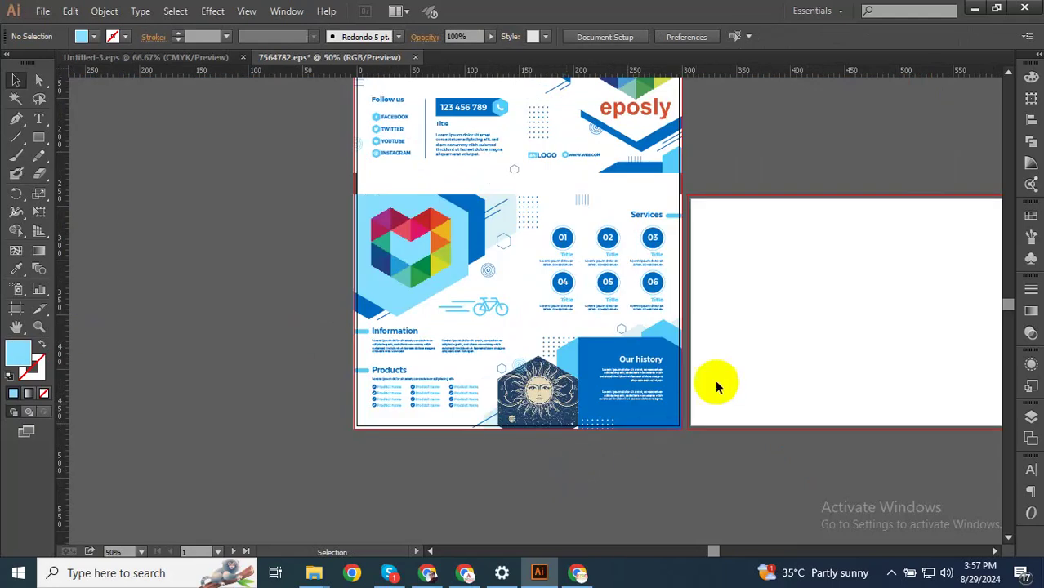
{"action": "scroll", "coordinate": [738, 195], "scroll_direction": "up", "scroll_amount": 3}
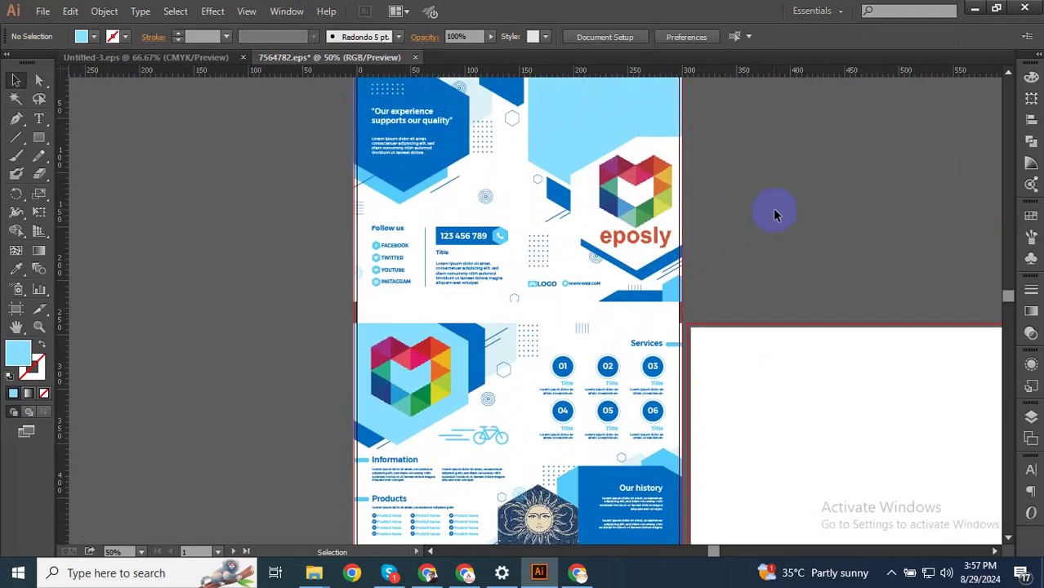
{"action": "scroll", "coordinate": [774, 220], "scroll_direction": "up", "scroll_amount": 1}
{"action": "scroll", "coordinate": [733, 155], "scroll_direction": "up", "scroll_amount": 3}
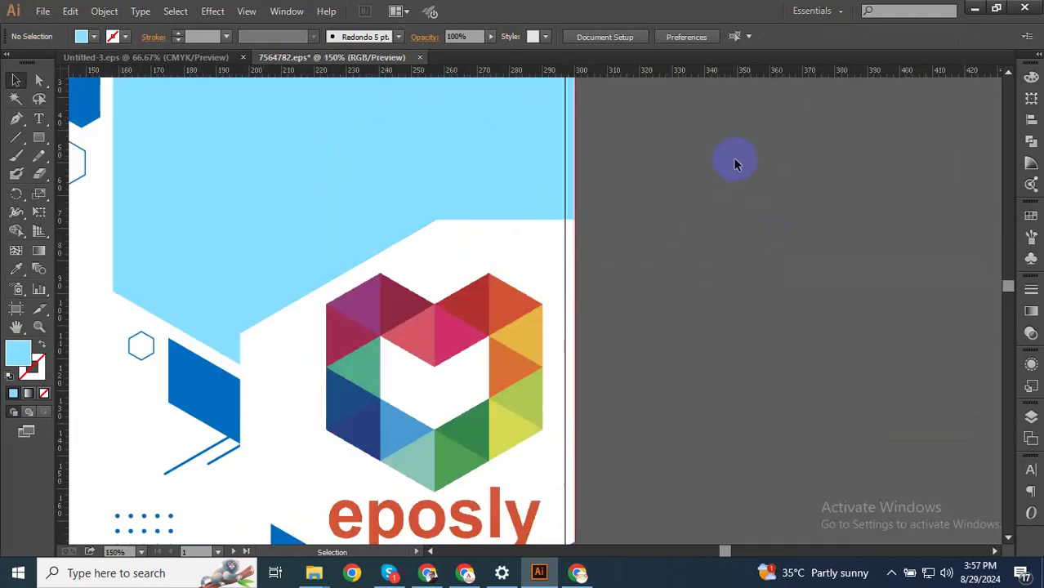
{"action": "scroll", "coordinate": [702, 178], "scroll_direction": "up", "scroll_amount": 1}
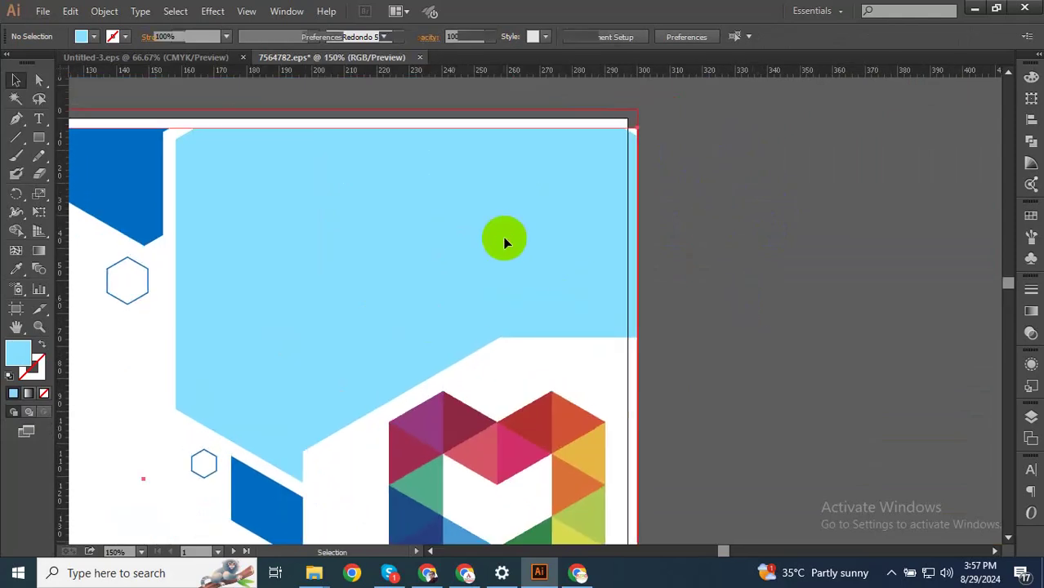
{"action": "double_click", "coordinate": [503, 237]}
{"action": "double_click", "coordinate": [378, 238]}
{"action": "left_click", "coordinate": [378, 239]}
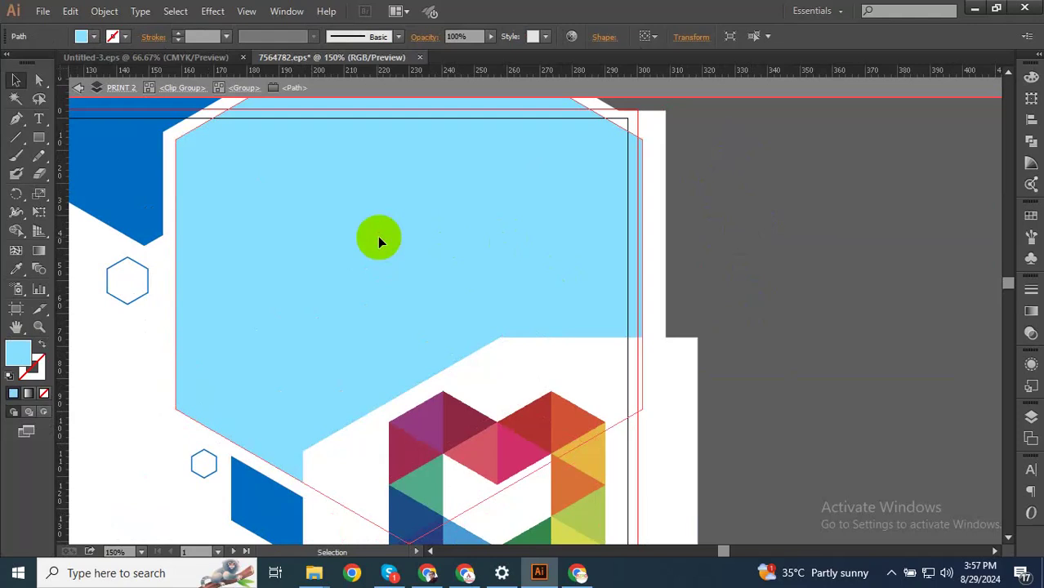
{"action": "scroll", "coordinate": [378, 237], "scroll_direction": "down", "scroll_amount": 2}
{"action": "left_click", "coordinate": [383, 133]}
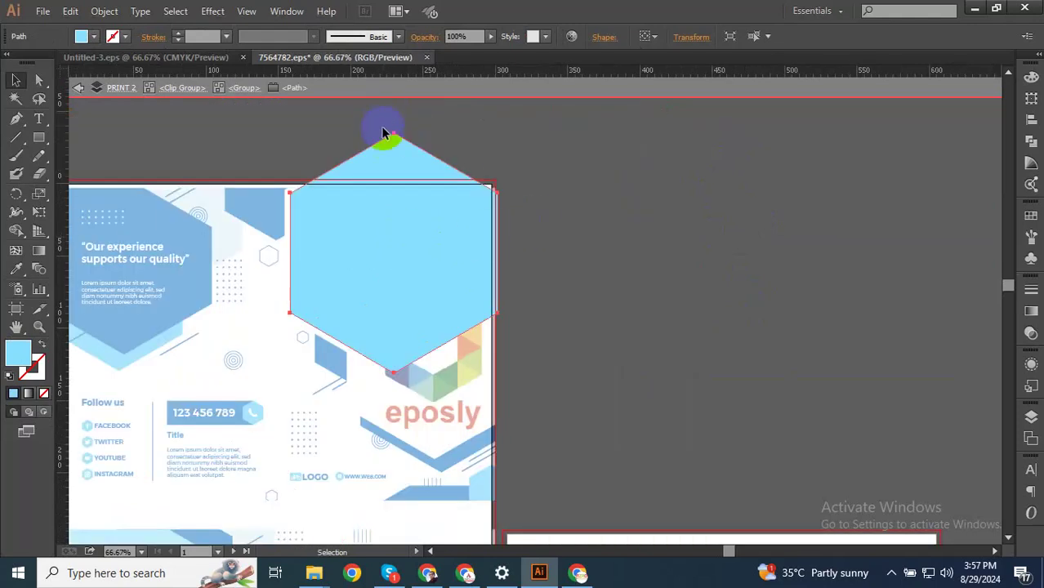
- Switch to Chrome and open Freepik's astrology spiritual woman illustration with the blonde woman from the related image results
{"action": "left_click", "coordinate": [428, 573]}
{"action": "left_click", "coordinate": [600, 16]}
{"action": "left_click", "coordinate": [532, 6]}
{"action": "scroll", "coordinate": [533, 280], "scroll_direction": "up", "scroll_amount": 4}
{"action": "scroll", "coordinate": [559, 280], "scroll_direction": "down", "scroll_amount": 7}
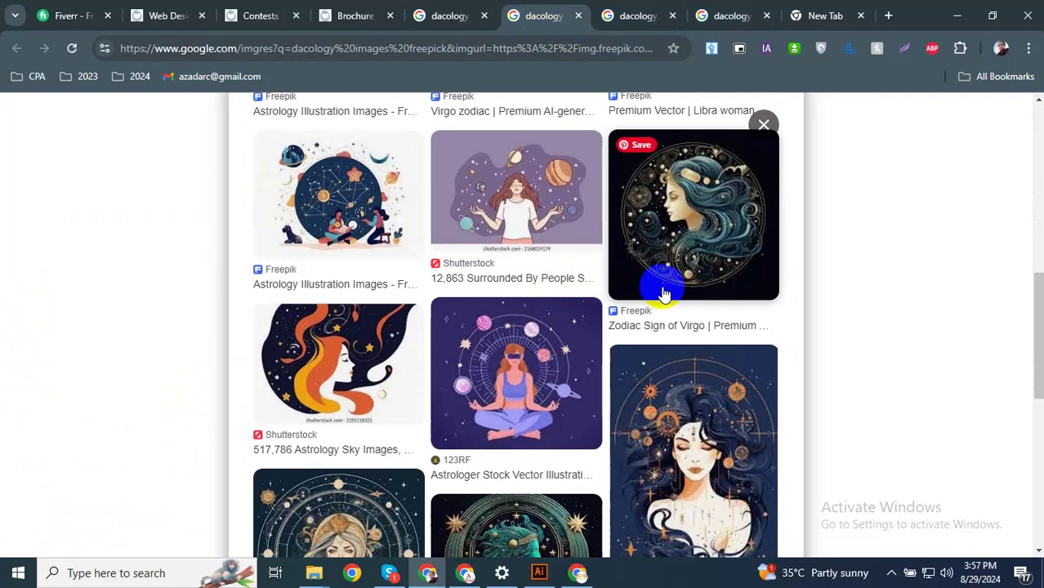
{"action": "scroll", "coordinate": [664, 292], "scroll_direction": "down", "scroll_amount": 2}
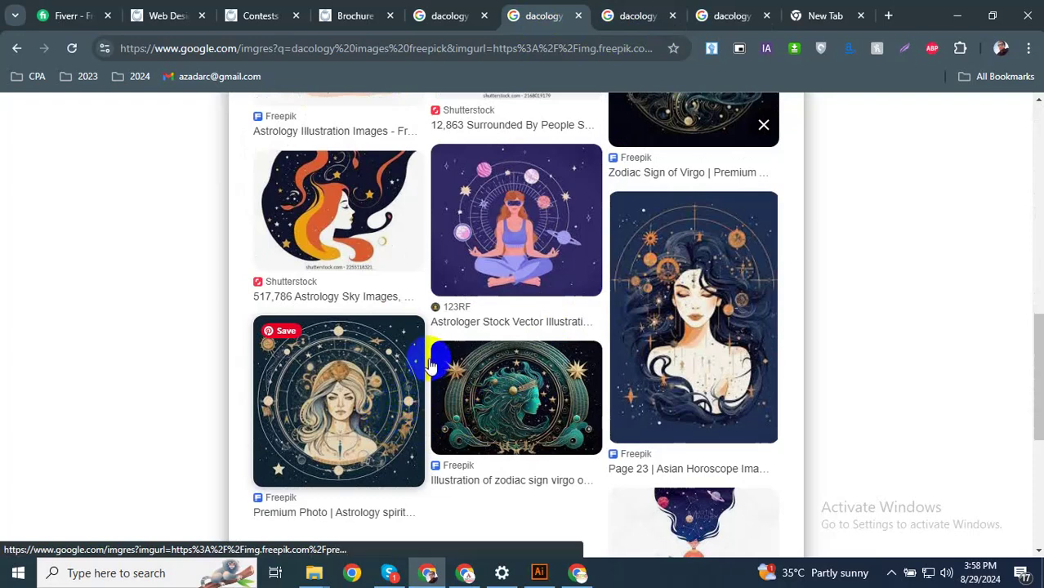
{"action": "left_click", "coordinate": [405, 342]}
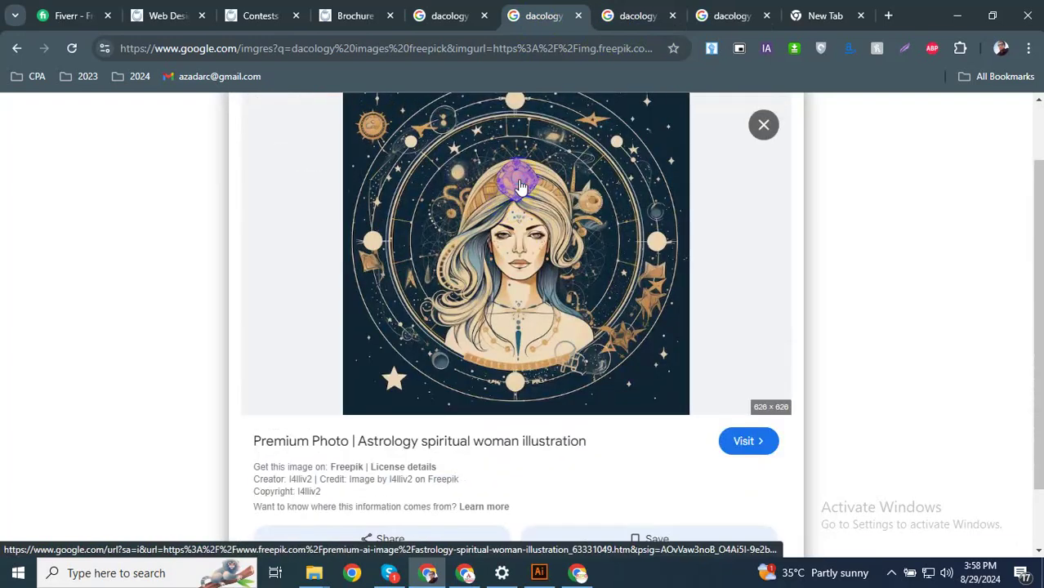
{"action": "right_click", "coordinate": [531, 204]}
{"action": "left_click", "coordinate": [610, 280]}
- Open the related Freepik illustration of two women facing each other, copy the image, and switch back to Illustrator
{"action": "scroll", "coordinate": [535, 430], "scroll_direction": "down", "scroll_amount": 5}
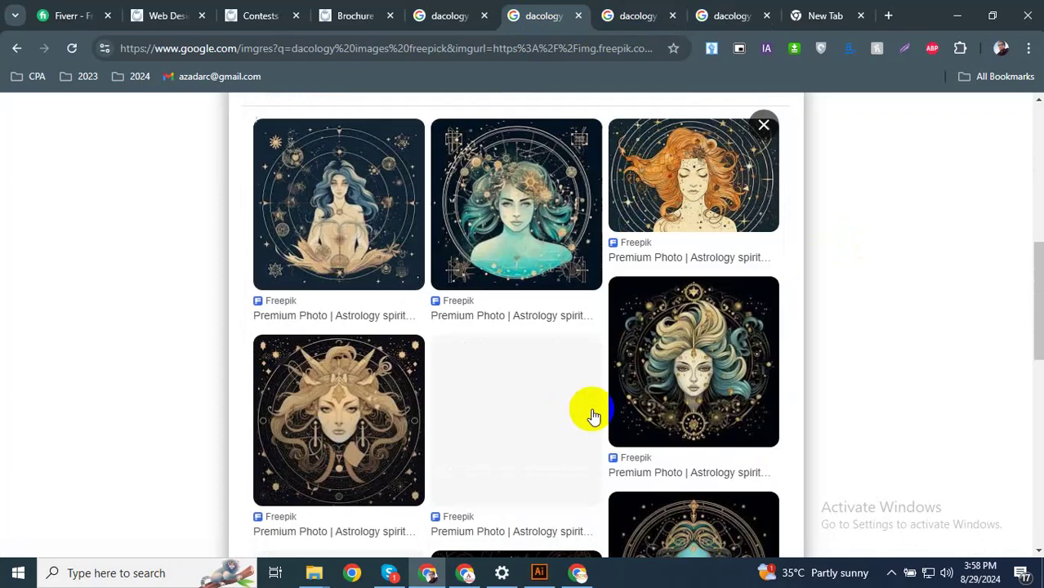
{"action": "scroll", "coordinate": [478, 462], "scroll_direction": "down", "scroll_amount": 3}
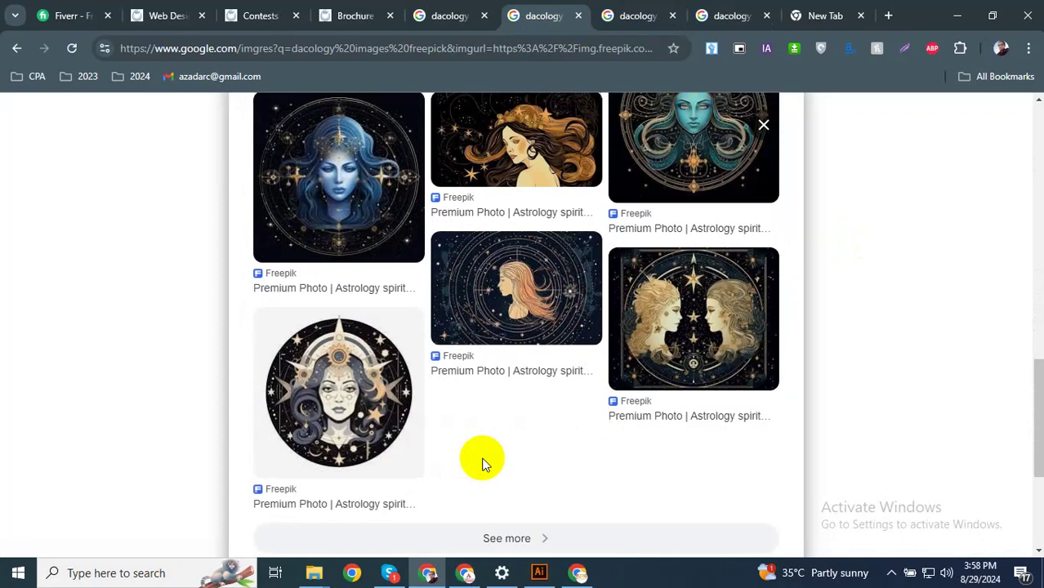
{"action": "left_click", "coordinate": [711, 335]}
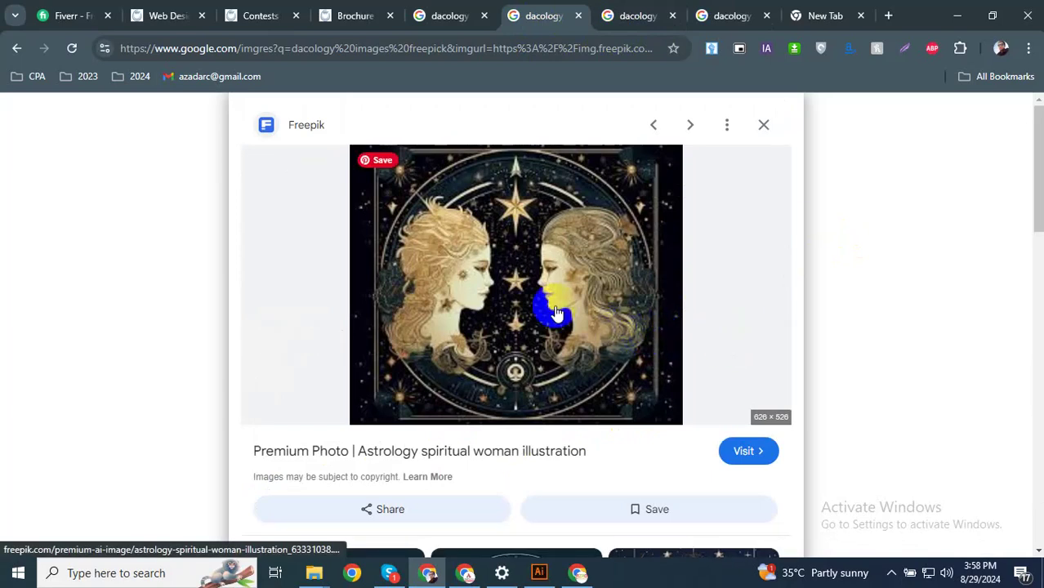
{"action": "right_click", "coordinate": [535, 270]}
{"action": "scroll", "coordinate": [599, 421], "scroll_direction": "down", "scroll_amount": 1}
{"action": "left_click", "coordinate": [595, 454]}
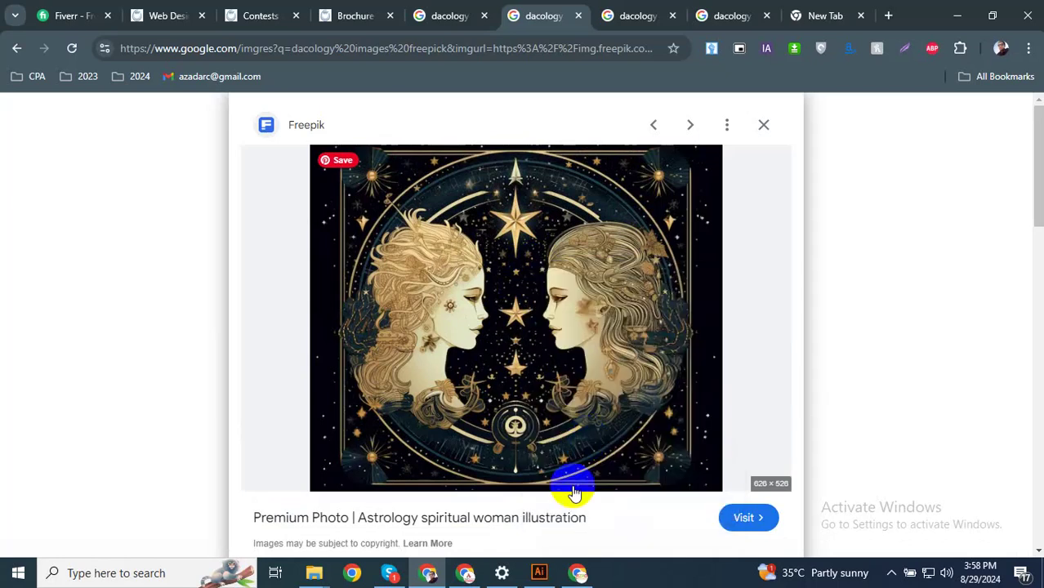
{"action": "left_click", "coordinate": [539, 572]}
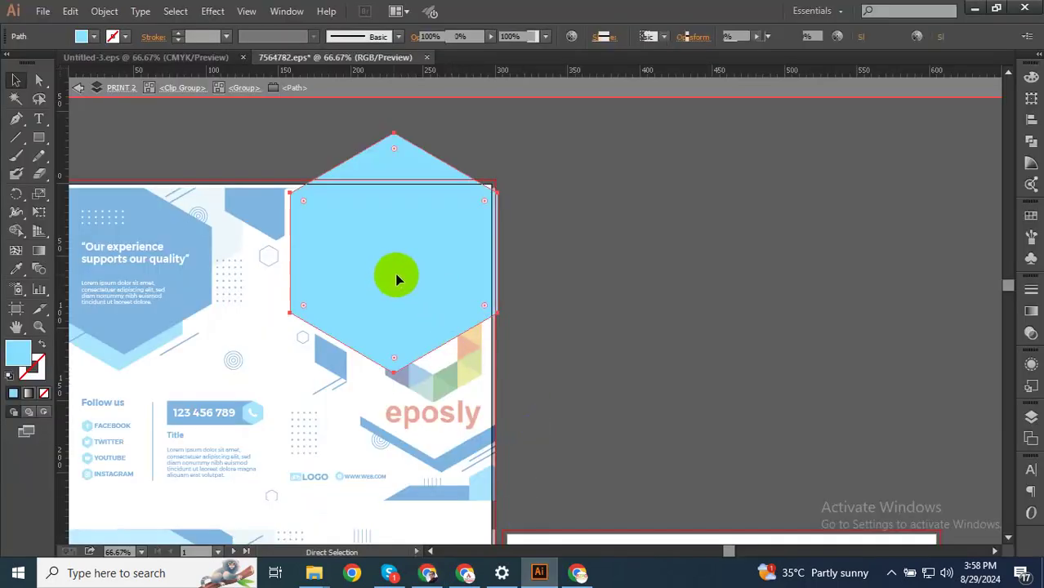
- Paste the illustration of two women facing each other and place it partly beside the cover's large light-blue hexagon
{"action": "key", "text": "ctrl+v"}
{"action": "left_click_drag", "start_coordinate": [430, 274], "coordinate": [477, 258]}
- Duplicate the cover's large light-blue hexagon in place and bring it in front of the pasted illustration
{"action": "left_click", "coordinate": [349, 247]}
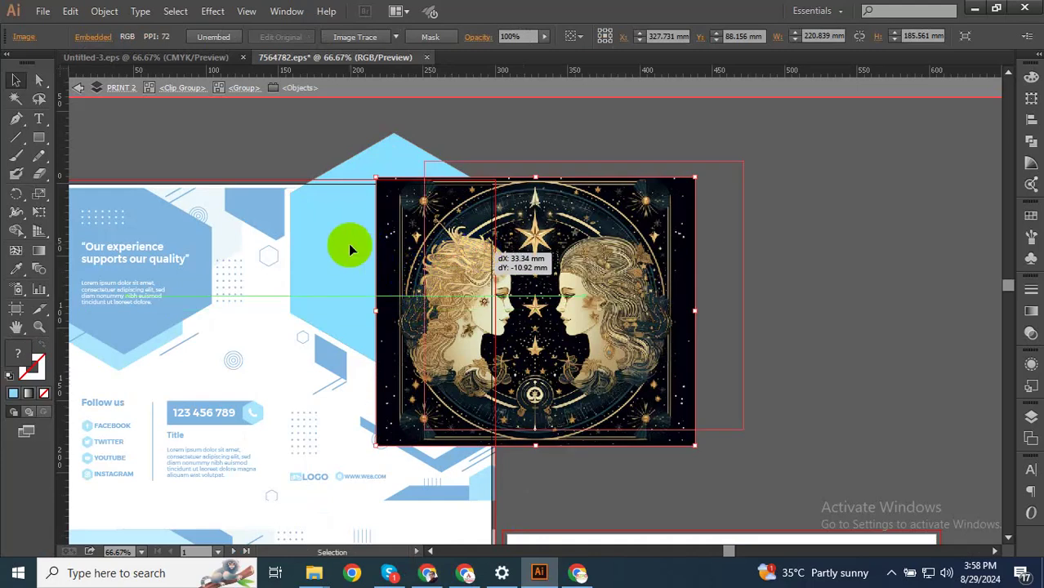
{"action": "left_click", "coordinate": [103, 11]}
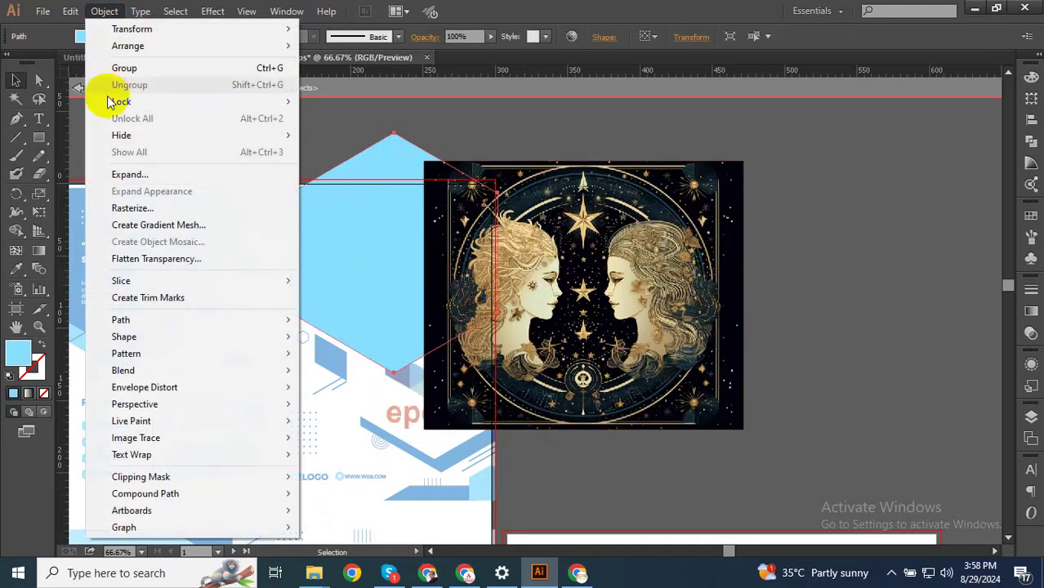
{"action": "mouse_move", "coordinate": [70, 11]}
{"action": "left_click", "coordinate": [88, 69]}
{"action": "left_click", "coordinate": [70, 11]}
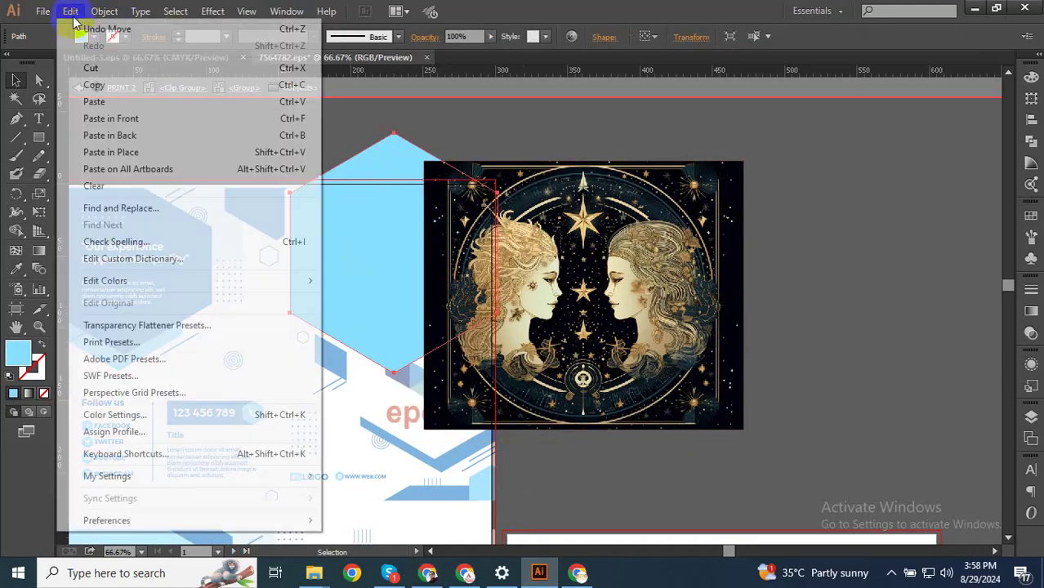
{"action": "left_click", "coordinate": [106, 135]}
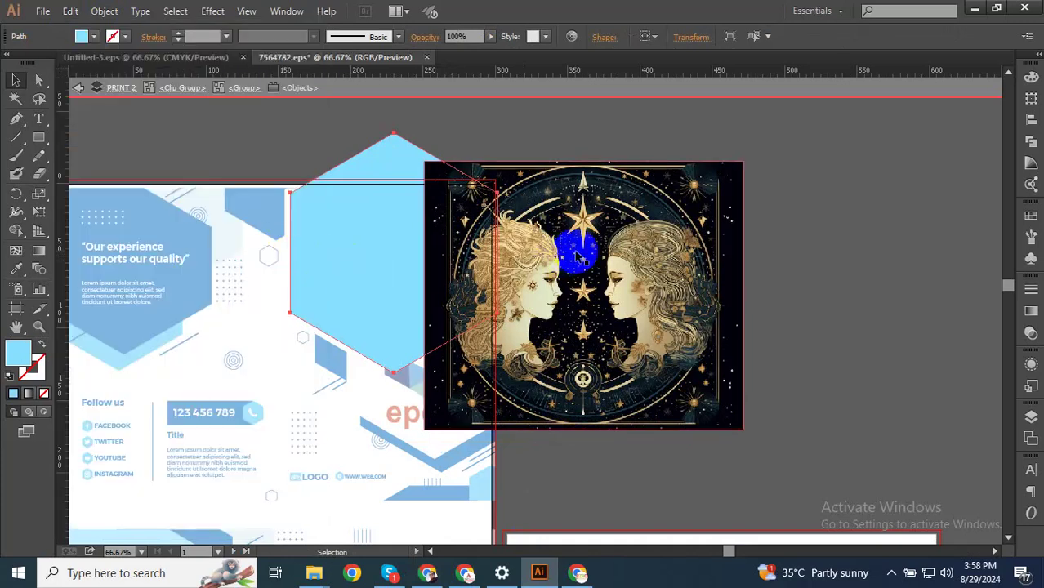
{"action": "right_click", "coordinate": [357, 254]}
{"action": "mouse_move", "coordinate": [483, 482]}
{"action": "left_click", "coordinate": [616, 486]}
{"action": "left_click", "coordinate": [817, 372]}
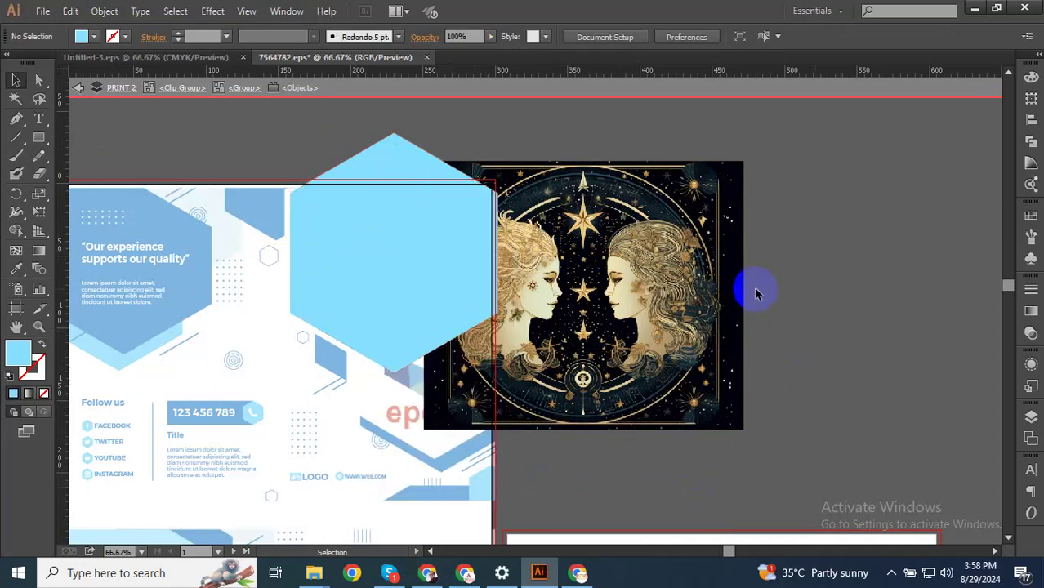
- Scale the two-women illustration down to about 155 by 130 mm and center it behind the cover's light-blue hexagon
{"action": "left_click_drag", "start_coordinate": [712, 206], "coordinate": [523, 225]}
{"action": "left_click_drag", "start_coordinate": [563, 129], "coordinate": [515, 173]}
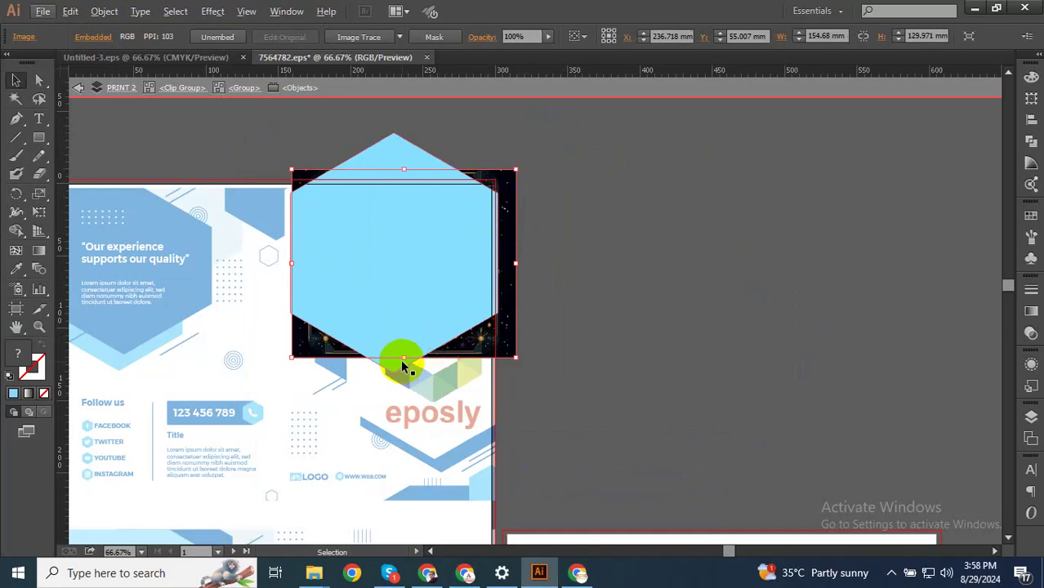
{"action": "left_click", "coordinate": [454, 347]}
{"action": "left_click", "coordinate": [459, 353]}
{"action": "left_click_drag", "start_coordinate": [458, 353], "coordinate": [450, 320]}
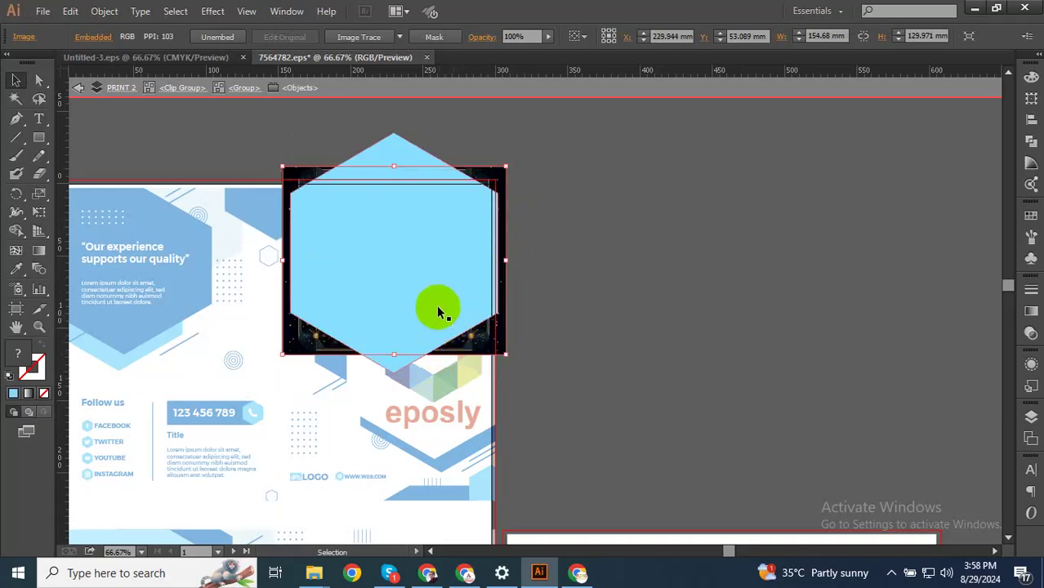
- Clip the two-women illustration to the light-blue hexagon with a clipping mask and leave isolation mode
{"action": "right_click", "coordinate": [427, 292]}
{"action": "left_click", "coordinate": [474, 380]}
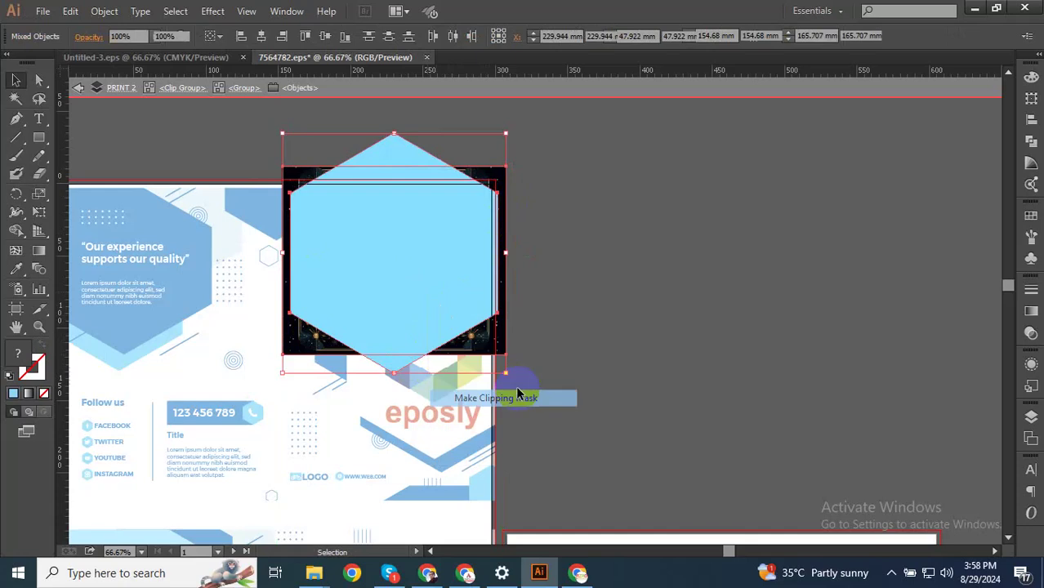
{"action": "double_click", "coordinate": [638, 347]}
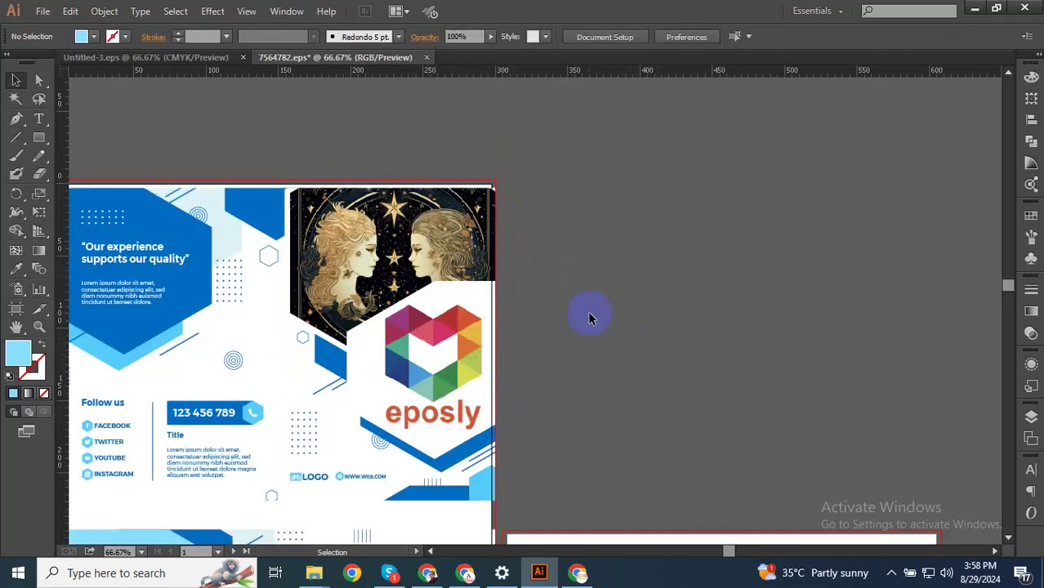
{"action": "scroll", "coordinate": [591, 320], "scroll_direction": "down", "scroll_amount": 2}
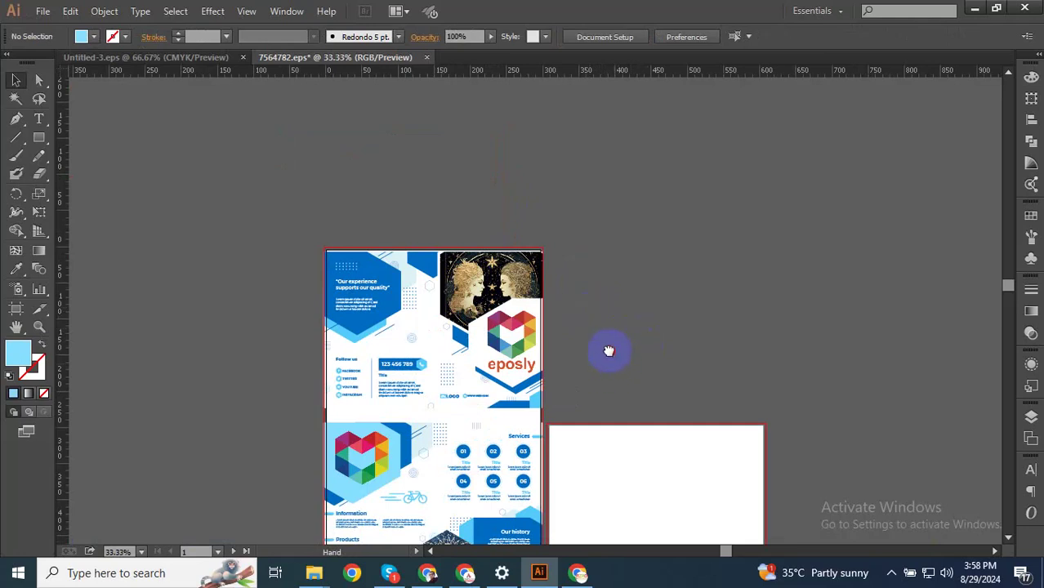
{"action": "left_click_drag", "start_coordinate": [608, 350], "coordinate": [563, 264]}
{"action": "key", "text": "ctrl+shift+s"}
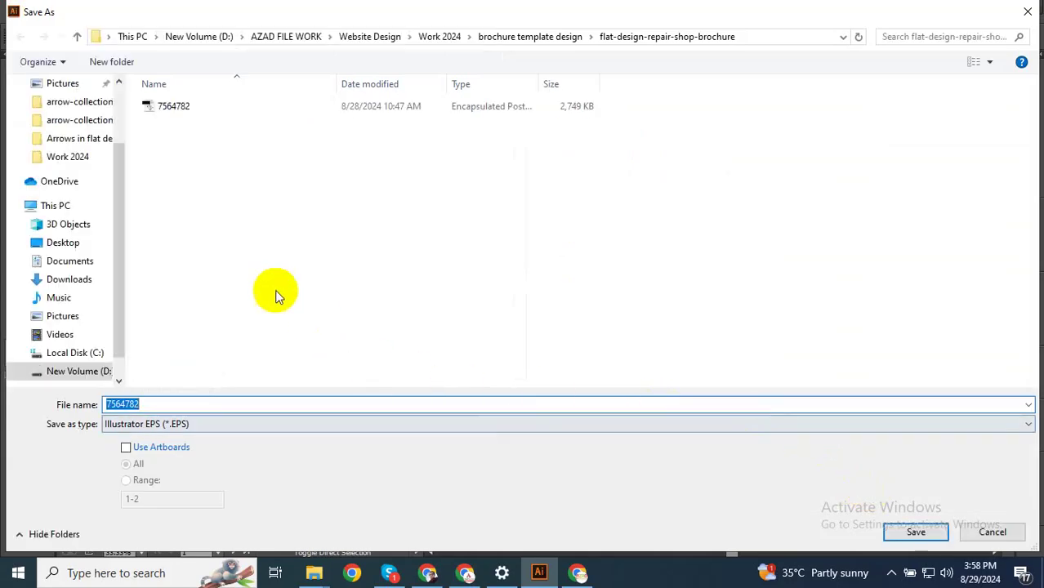
{"action": "left_click", "coordinate": [1027, 11]}
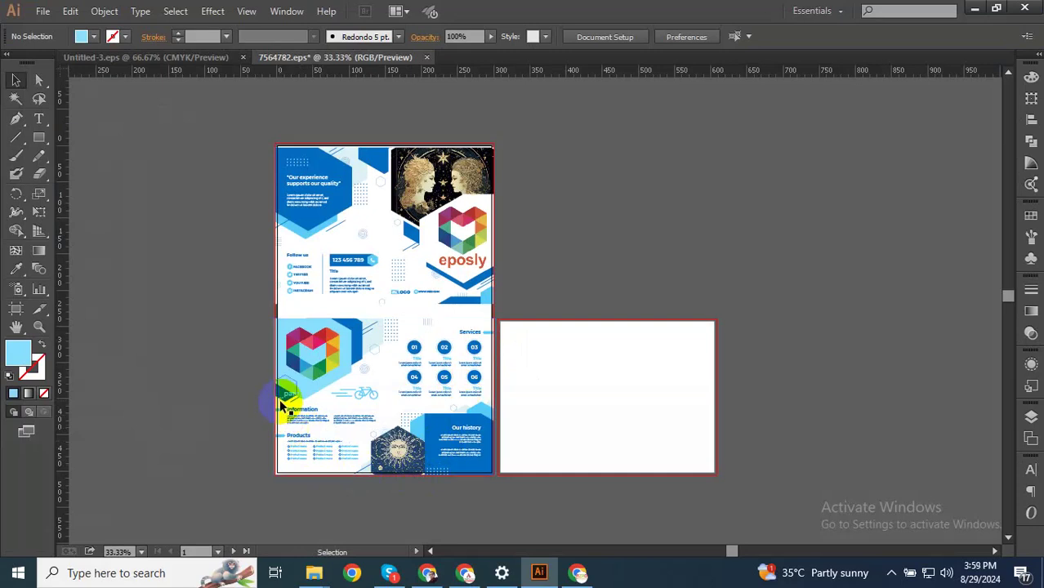
- Isolate the heart symbol inside the inside page's large light-blue hexagon and delete it
{"action": "scroll", "coordinate": [292, 397], "scroll_direction": "up", "scroll_amount": 1}
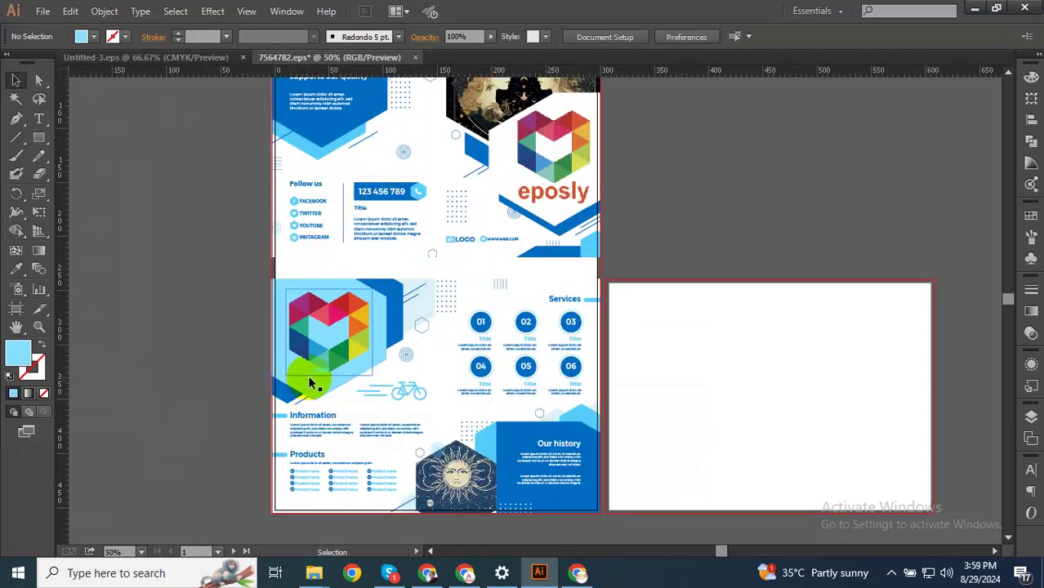
{"action": "left_click", "coordinate": [315, 364]}
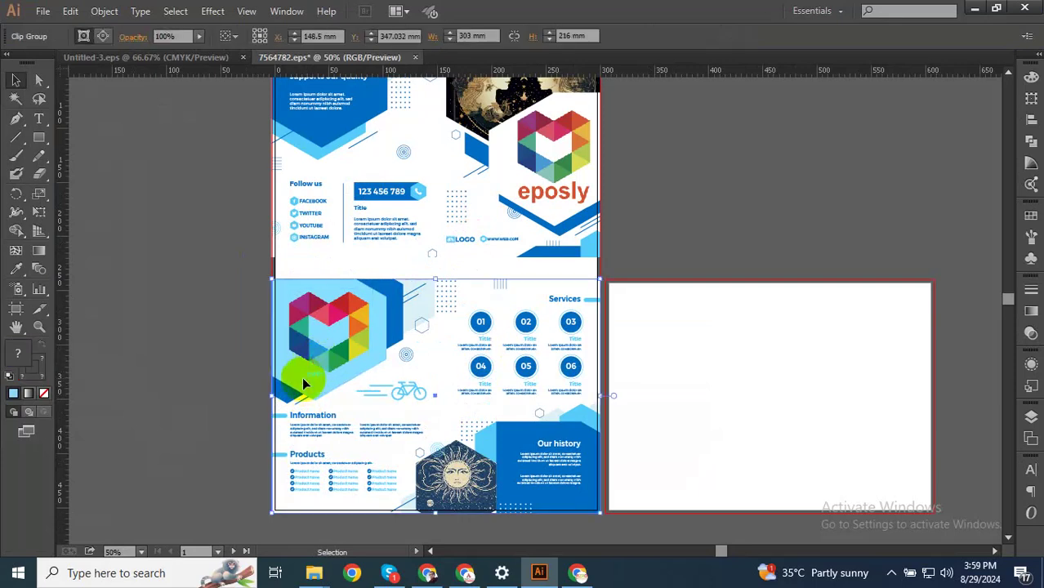
{"action": "double_click", "coordinate": [304, 384]}
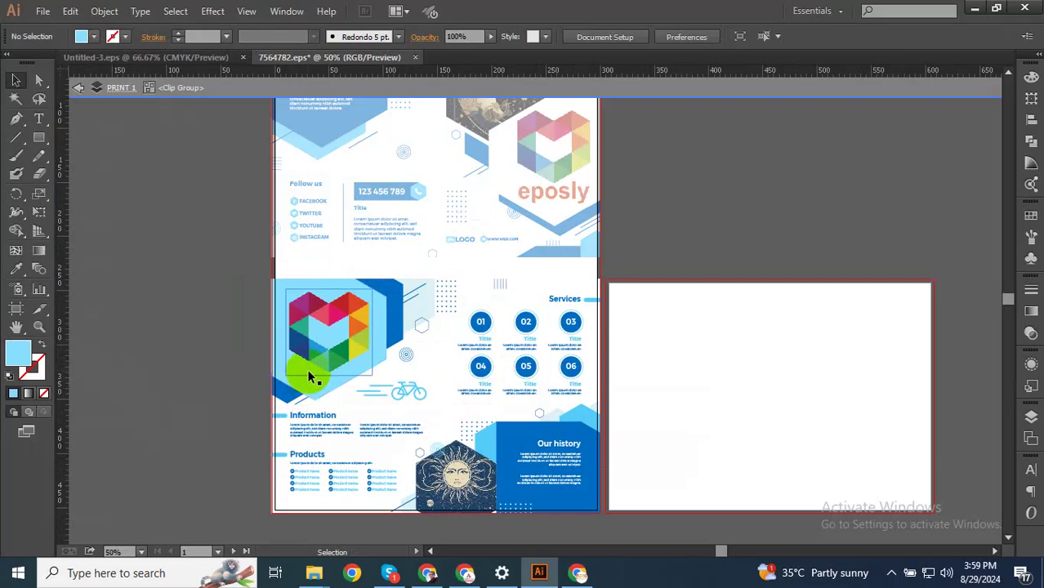
{"action": "left_click", "coordinate": [309, 381]}
{"action": "double_click", "coordinate": [282, 377]}
{"action": "left_click", "coordinate": [287, 375]}
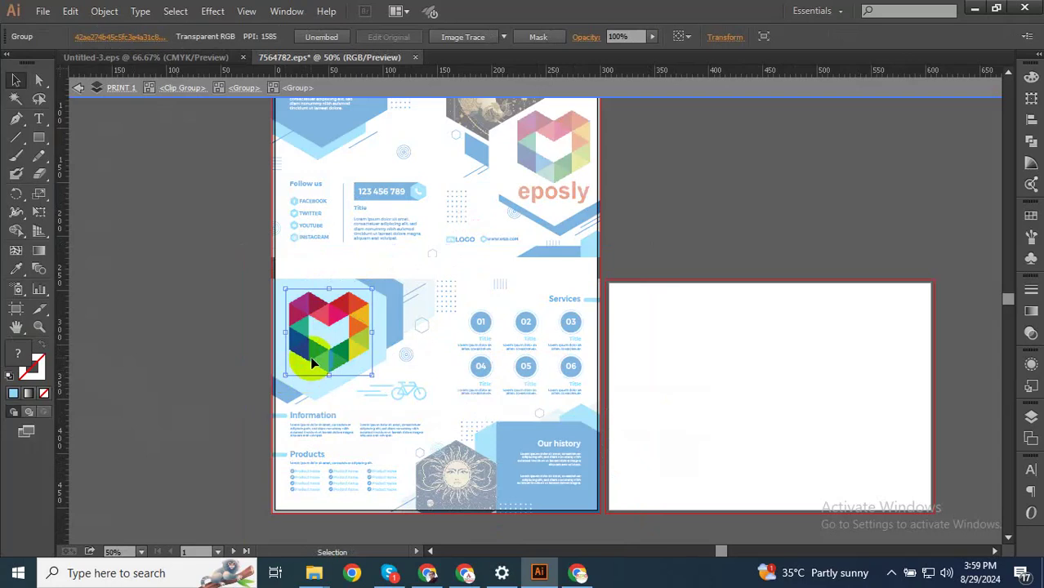
{"action": "key", "text": "Delete"}
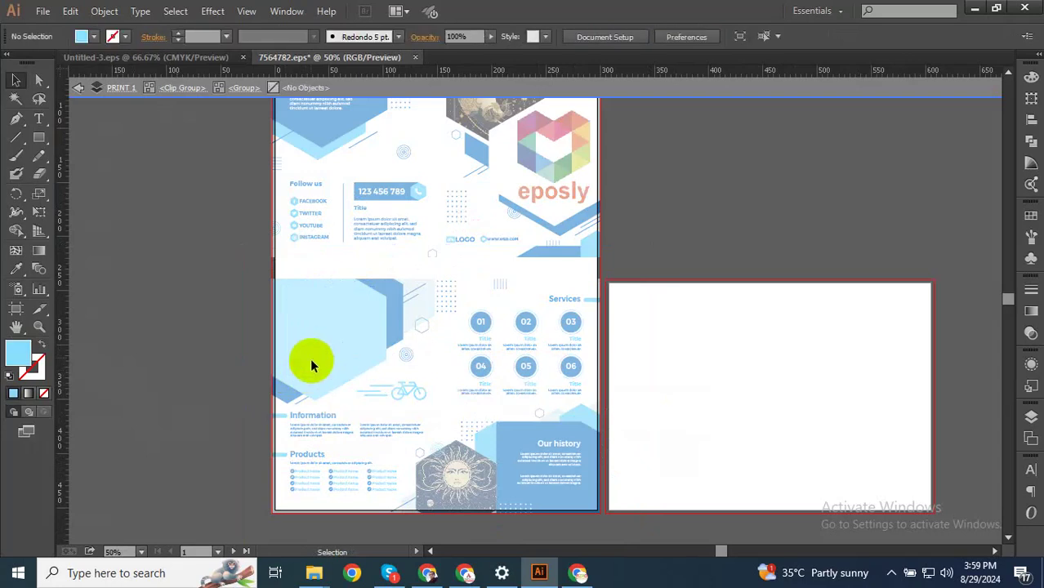
- Isolate the group with the inside page's large light-blue hexagon and duplicate that hexagon in place
{"action": "double_click", "coordinate": [303, 352]}
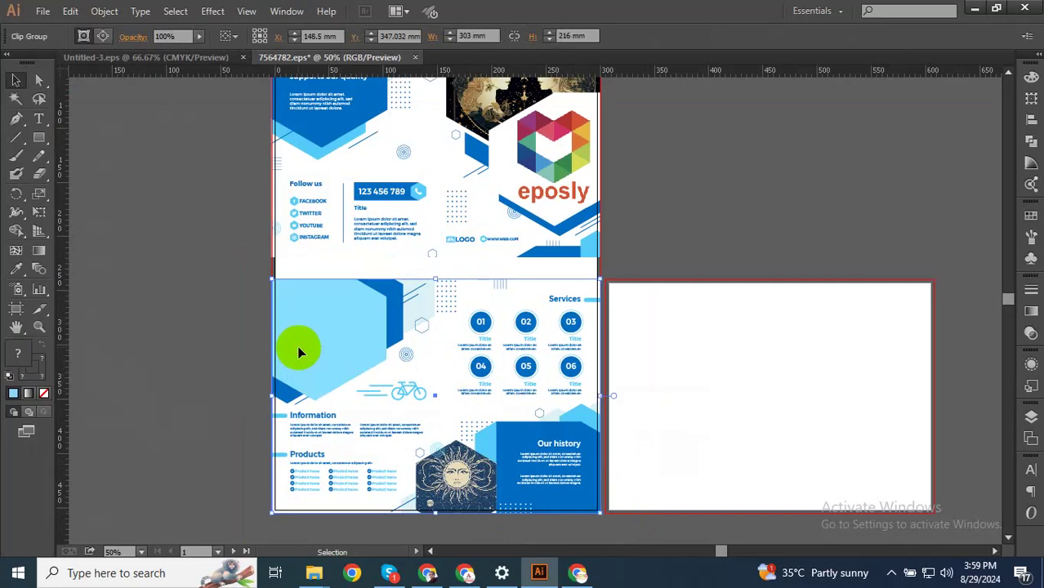
{"action": "double_click", "coordinate": [282, 332]}
{"action": "scroll", "coordinate": [285, 328], "scroll_direction": "up", "scroll_amount": 2}
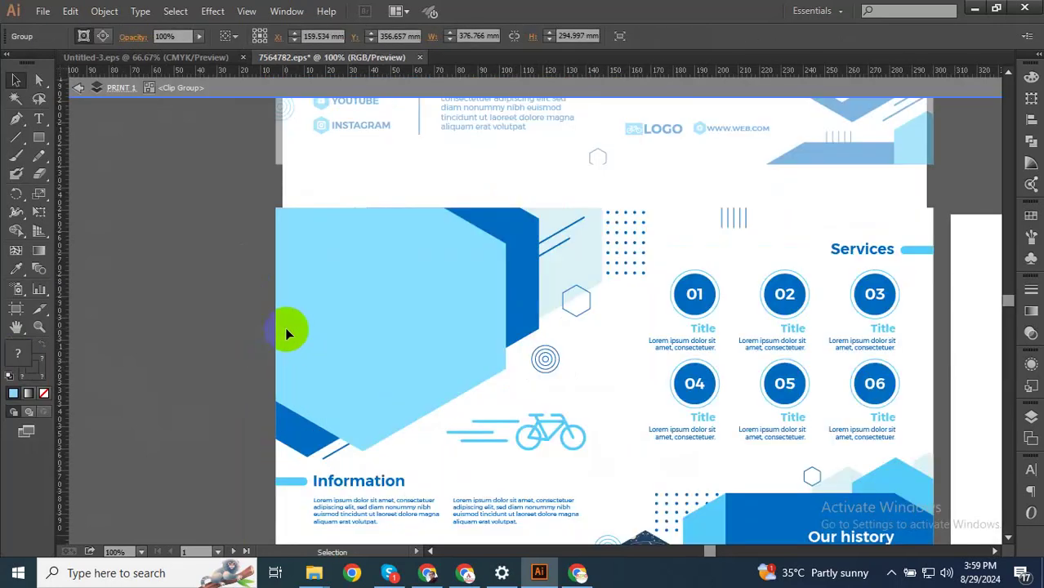
{"action": "left_click", "coordinate": [286, 331]}
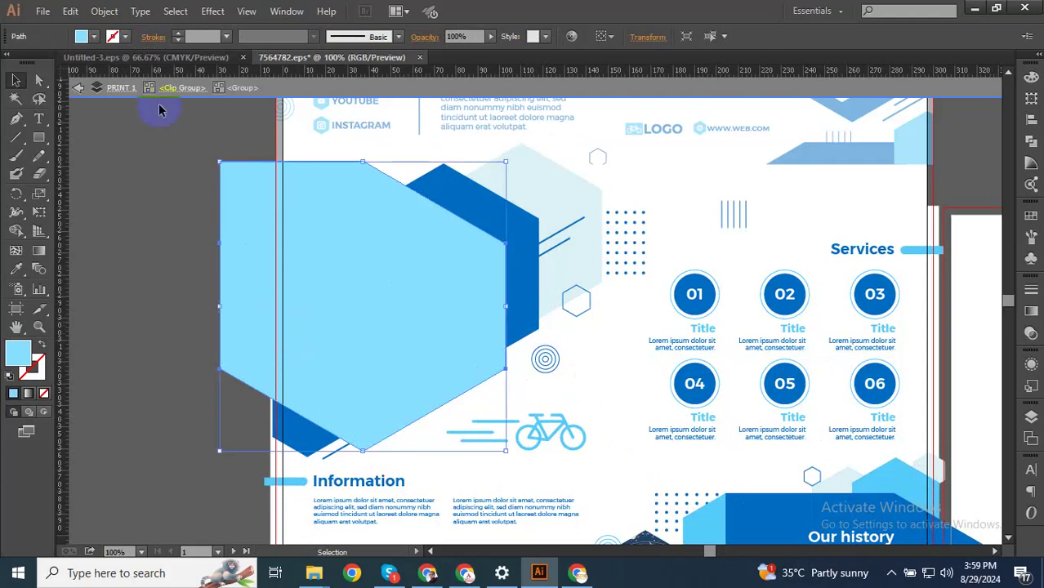
{"action": "left_click", "coordinate": [70, 11]}
{"action": "left_click", "coordinate": [93, 84]}
{"action": "left_click", "coordinate": [70, 11]}
{"action": "left_click", "coordinate": [128, 150]}
{"action": "left_click", "coordinate": [281, 252]}
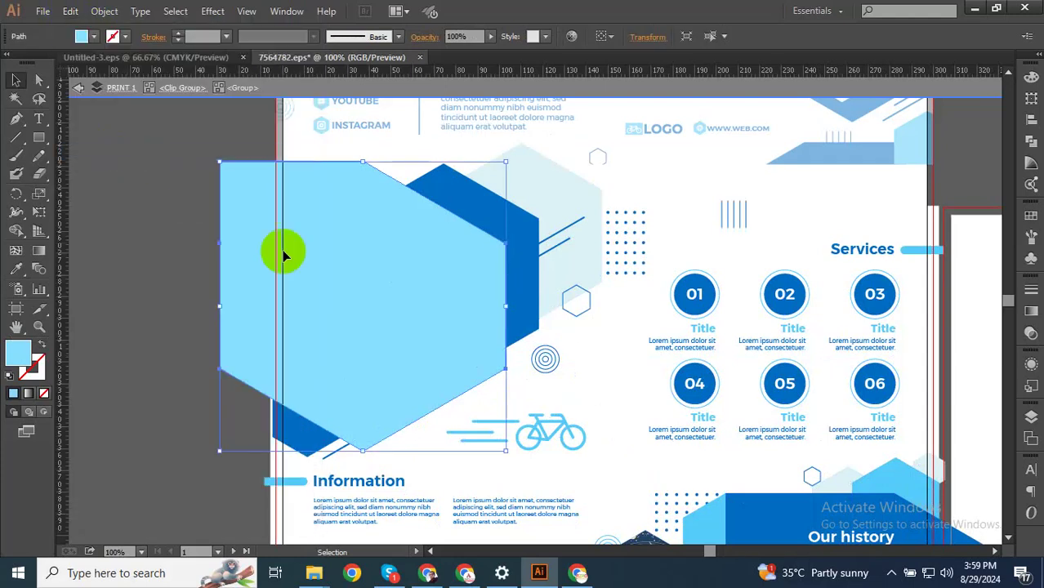
- Switch to Chrome and bring up the open Freepik result titled Astrology Vectors & Illustrations for Free Download
{"action": "left_click", "coordinate": [427, 572]}
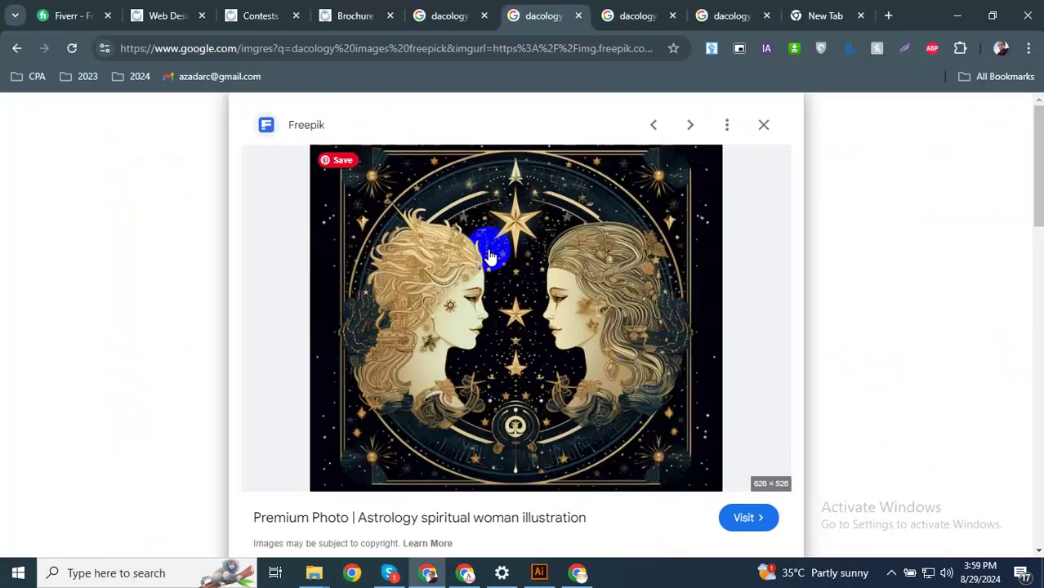
{"action": "left_click", "coordinate": [465, 15]}
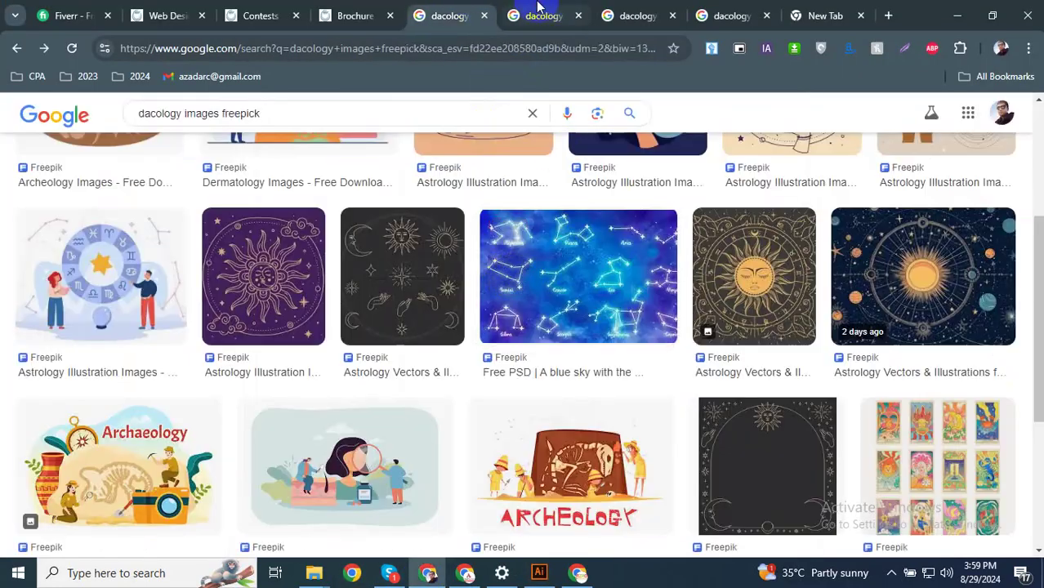
{"action": "left_click", "coordinate": [541, 16]}
{"action": "scroll", "coordinate": [711, 430], "scroll_direction": "down", "scroll_amount": 1}
{"action": "left_click", "coordinate": [625, 16]}
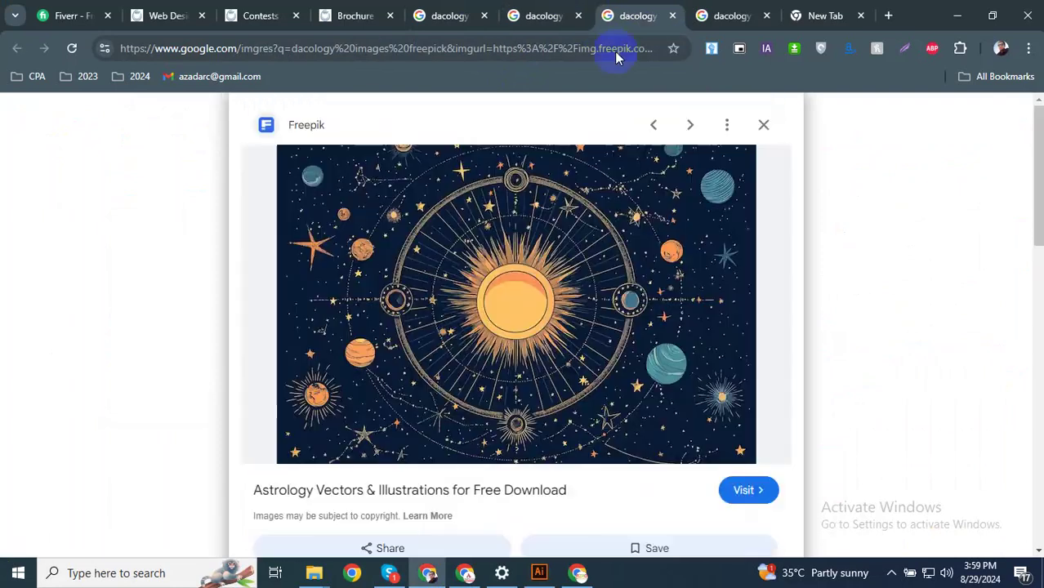
- Browse the related images, open Freepik's Astrology Background Images result, and from there open the illustration of astrology background outer space
{"action": "scroll", "coordinate": [531, 375], "scroll_direction": "down", "scroll_amount": 6}
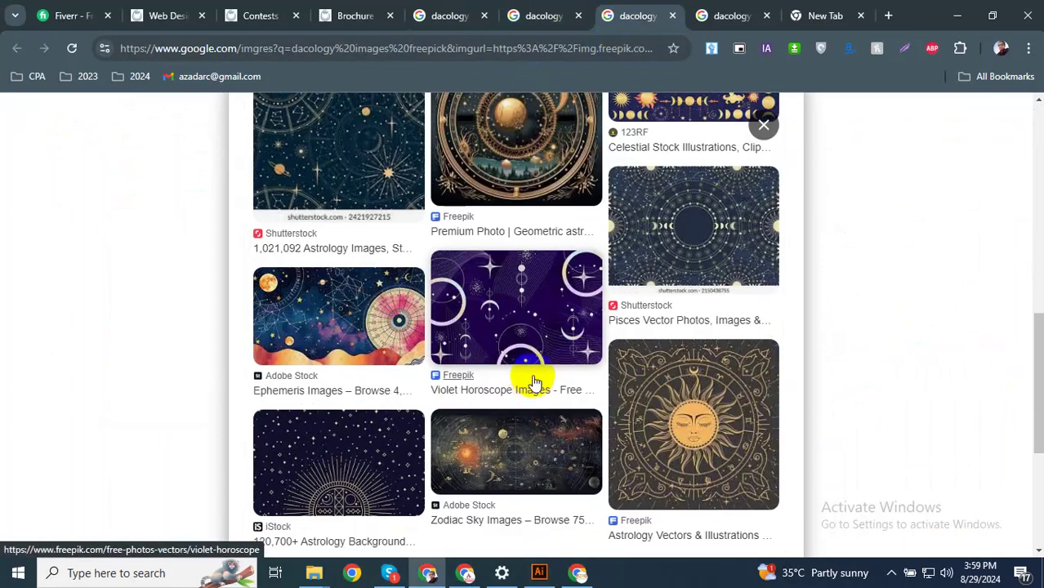
{"action": "scroll", "coordinate": [531, 382], "scroll_direction": "up", "scroll_amount": 2}
{"action": "scroll", "coordinate": [536, 372], "scroll_direction": "down", "scroll_amount": 3}
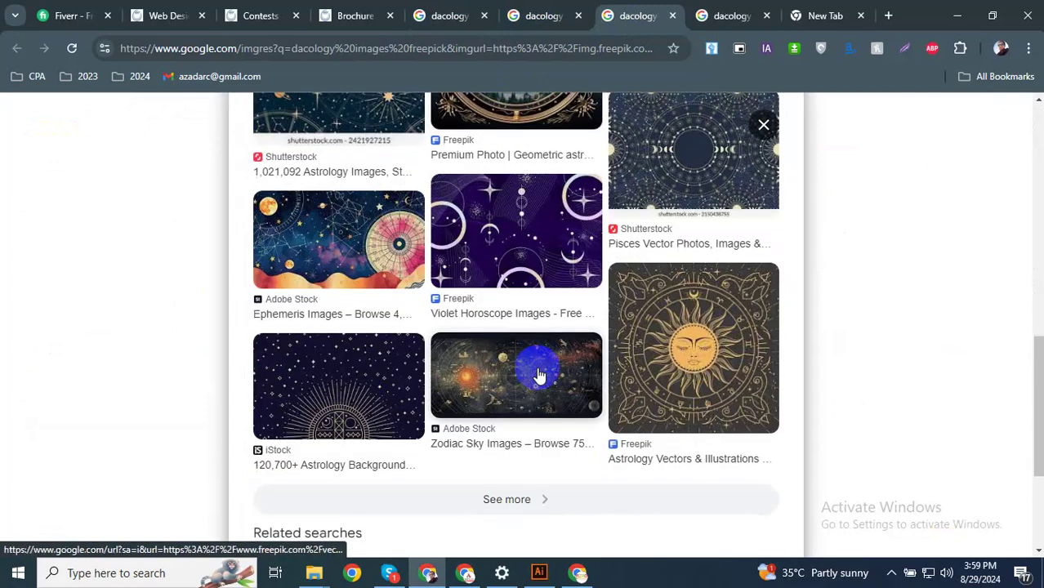
{"action": "scroll", "coordinate": [560, 381], "scroll_direction": "up", "scroll_amount": 5}
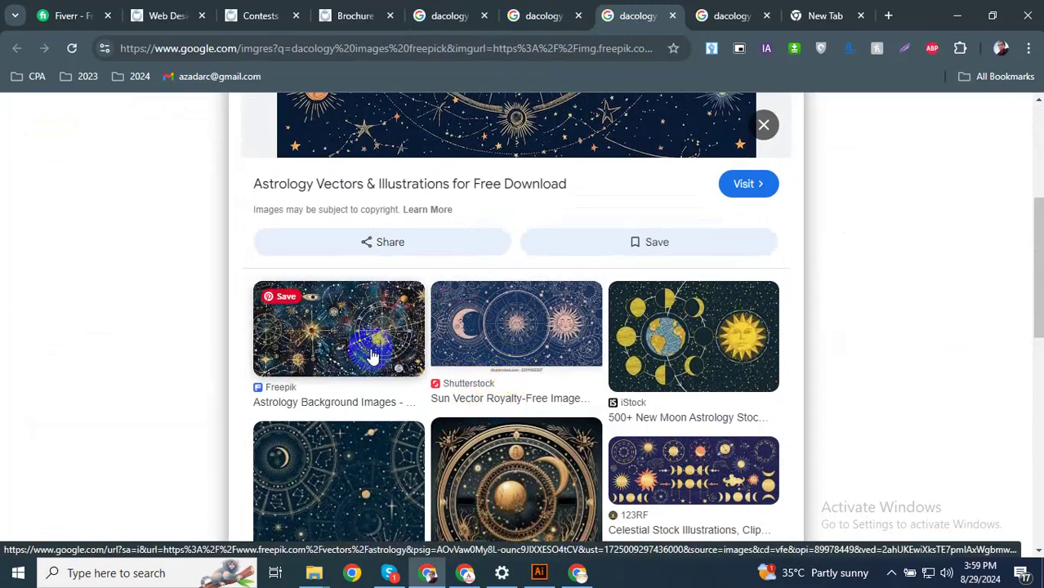
{"action": "left_click", "coordinate": [372, 355]}
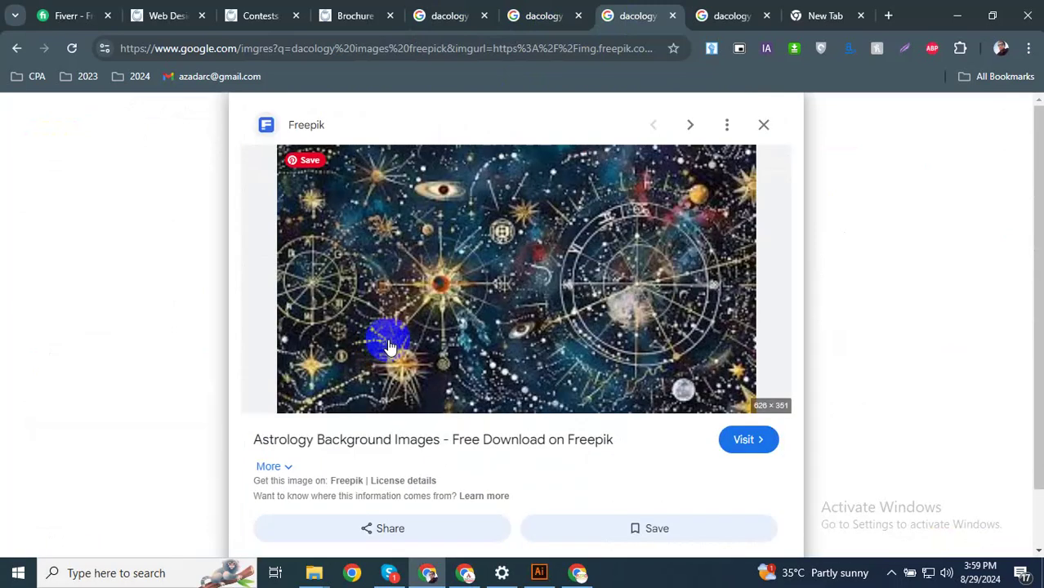
{"action": "scroll", "coordinate": [470, 331], "scroll_direction": "down", "scroll_amount": 4}
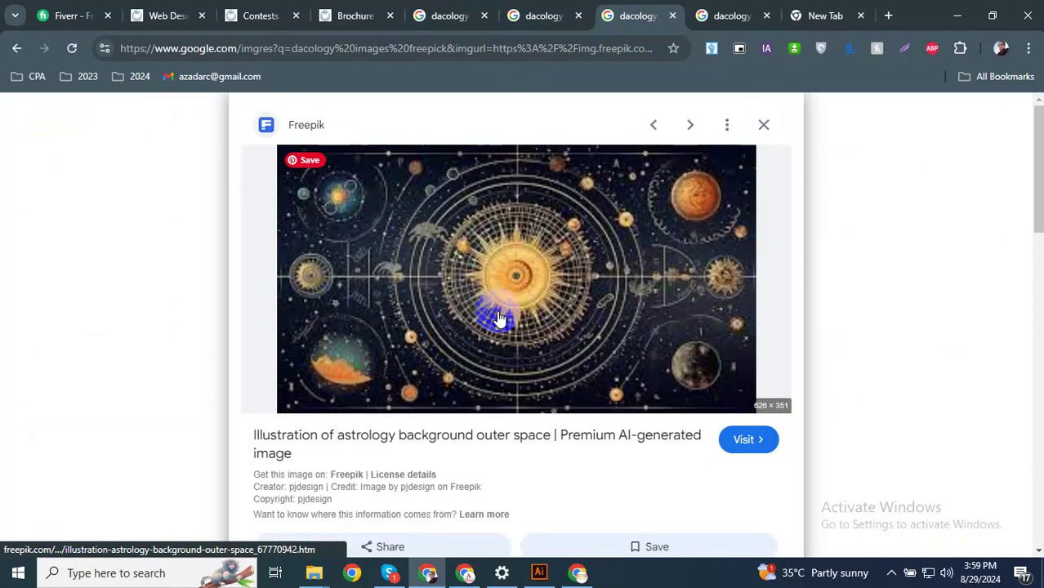
- Copy the outer space astrology illustration and switch back to Illustrator
{"action": "right_click", "coordinate": [517, 270]}
{"action": "scroll", "coordinate": [592, 409], "scroll_direction": "down", "scroll_amount": 1}
{"action": "left_click", "coordinate": [568, 471]}
{"action": "key", "text": "alt+Tab"}
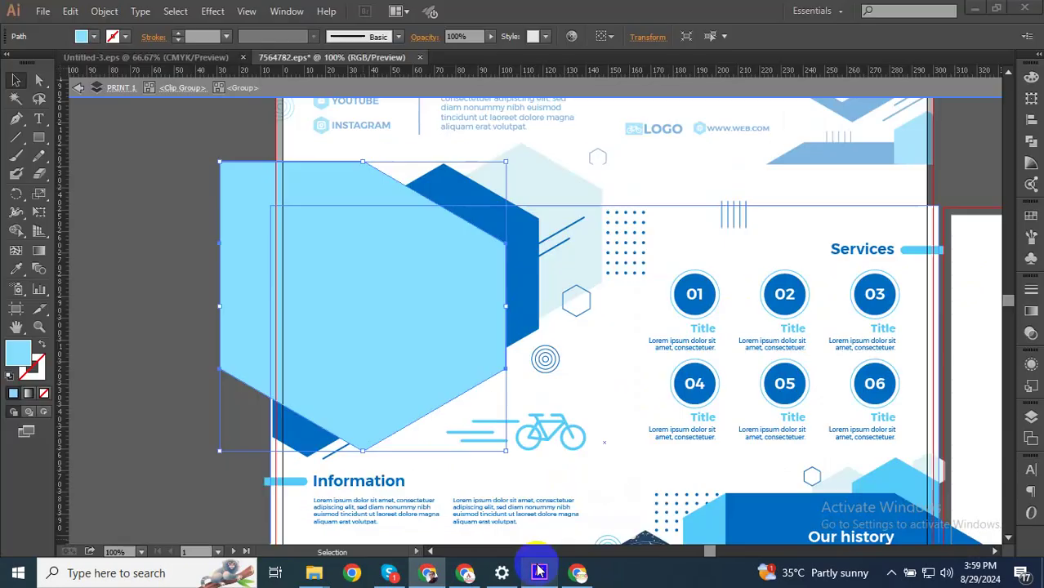
- Paste the outer space astrology illustration and position it over the inside page's large light-blue hexagon
{"action": "key", "text": "ctrl+v"}
{"action": "left_click_drag", "start_coordinate": [641, 331], "coordinate": [533, 320]}
{"action": "left_click_drag", "start_coordinate": [478, 413], "coordinate": [474, 424]}
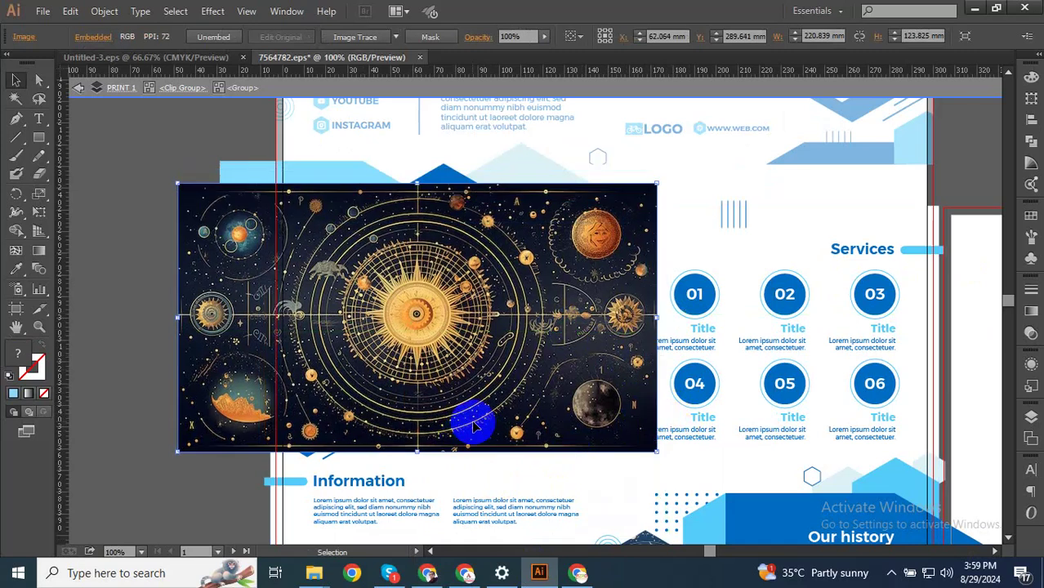
{"action": "mouse_move", "coordinate": [402, 249]}
{"action": "left_mouse_down"}
{"action": "mouse_move", "coordinate": [391, 246]}
{"action": "mouse_move", "coordinate": [409, 250]}
{"action": "left_mouse_up"}
- Bring the inside page's light-blue hexagon in front of the outer space illustration
{"action": "right_click", "coordinate": [338, 172]}
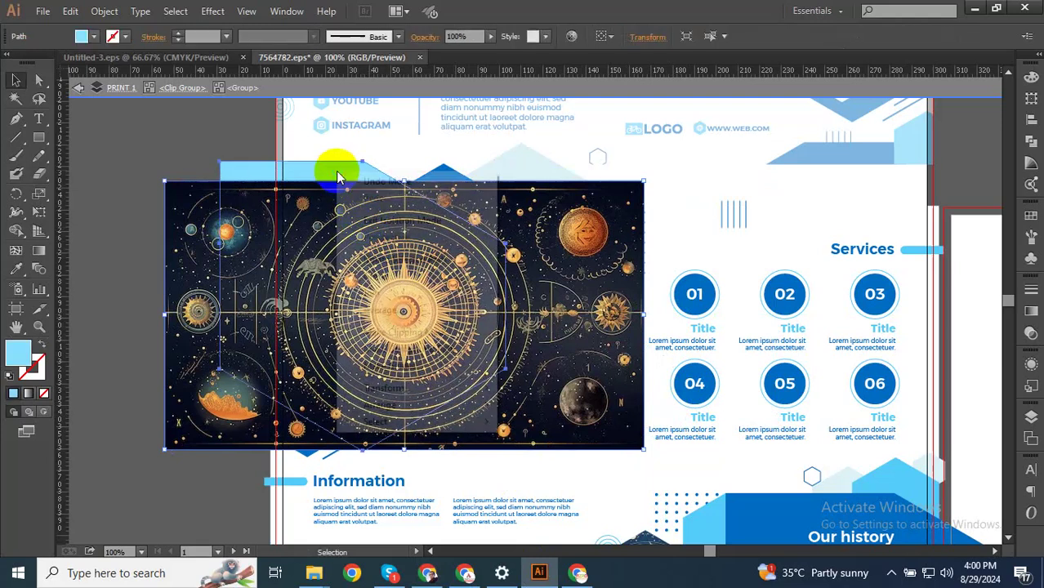